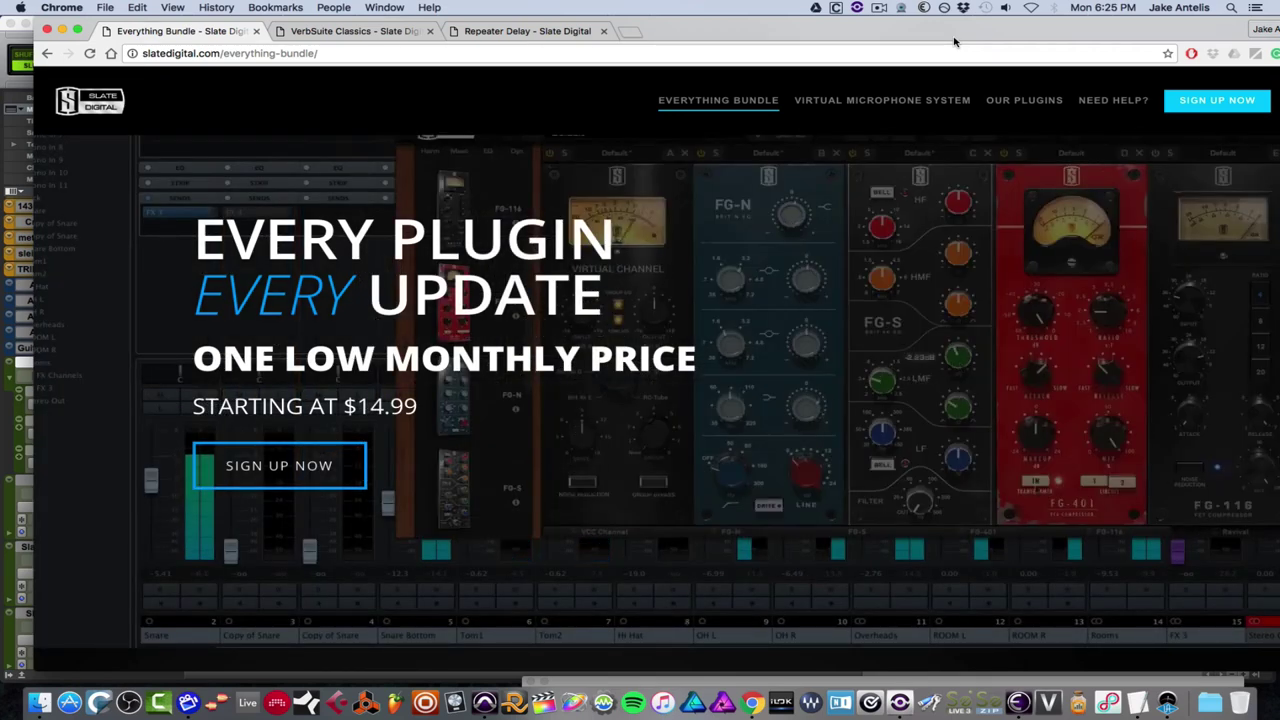
Scan the Everything Bundle plugin list, then switch to the VerbSuite Classics product page
left_click_drag(954, 42, 940, 8)
scroll(640, 370, "down", 10)
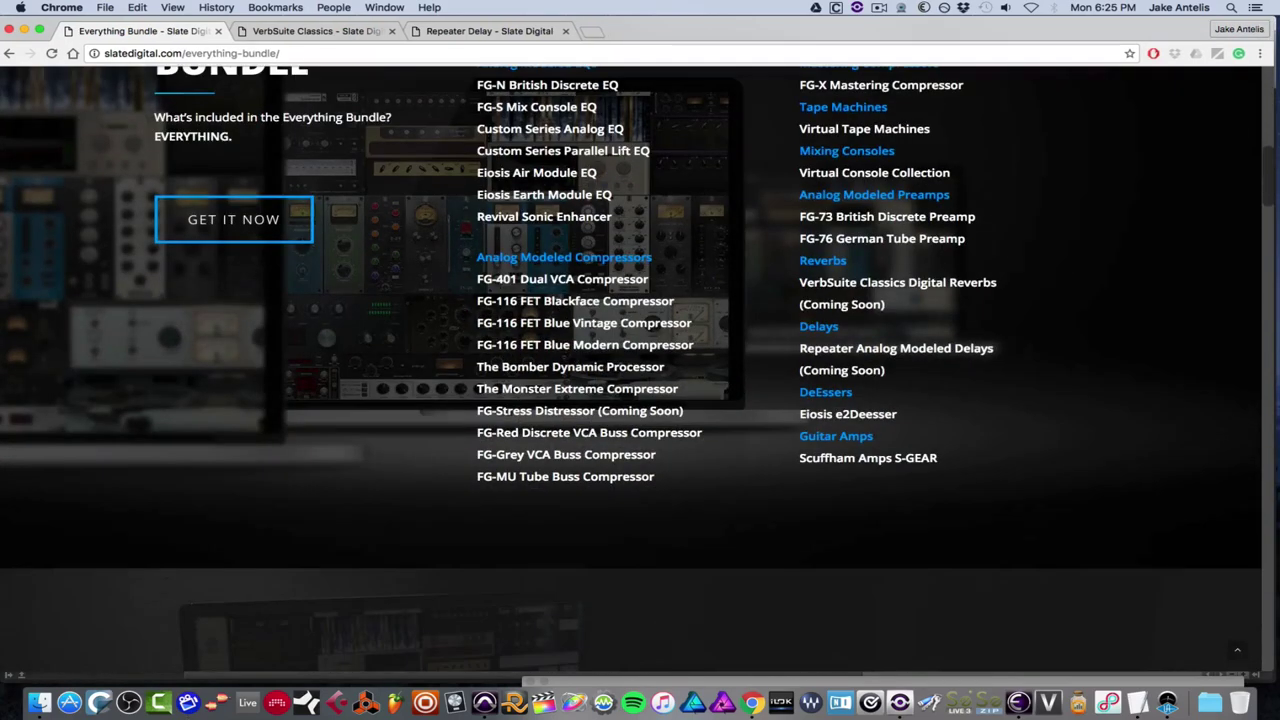
scroll(640, 370, "up", 2)
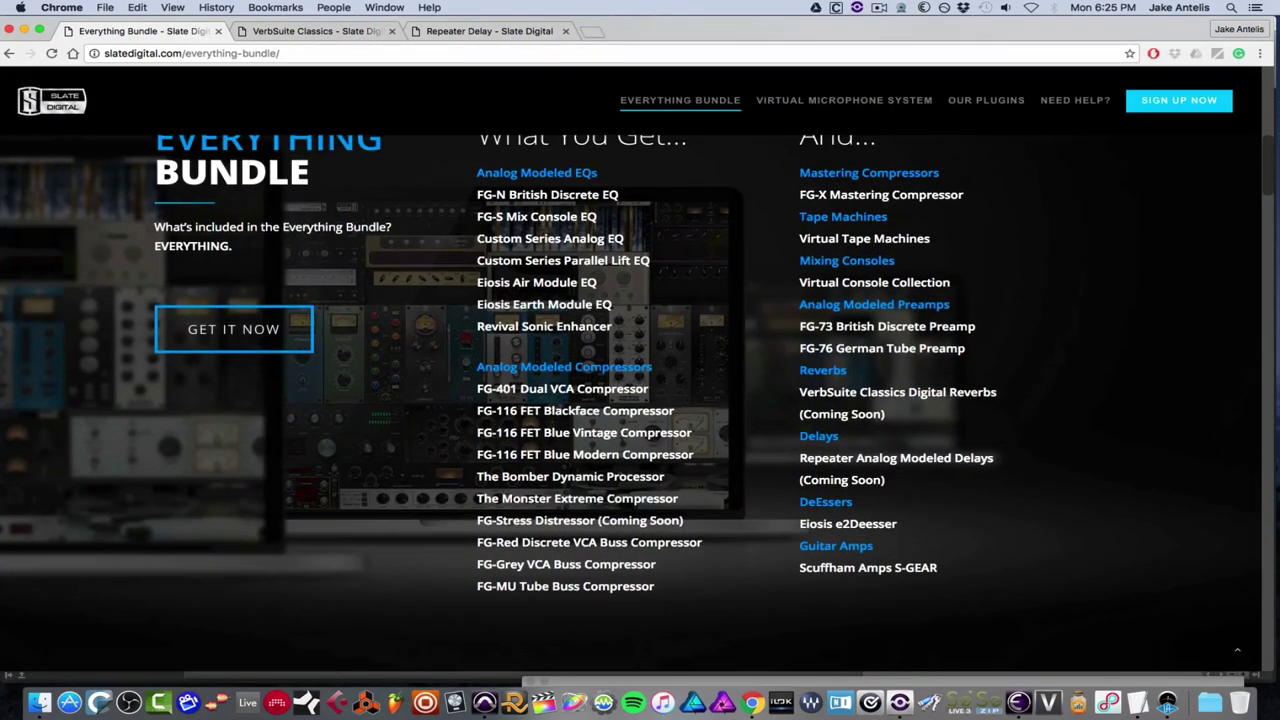
key("ctrl+Tab")
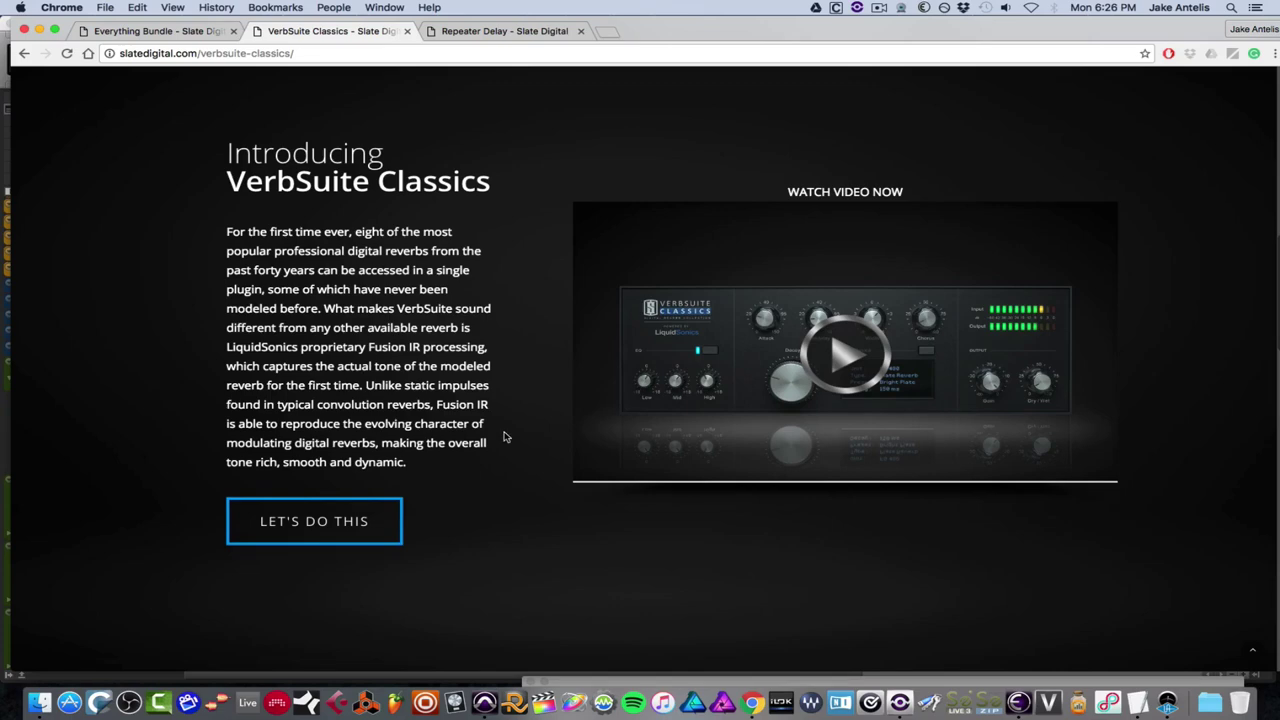
Bring up the Repeater Delay product page in Chrome
left_click(481, 34)
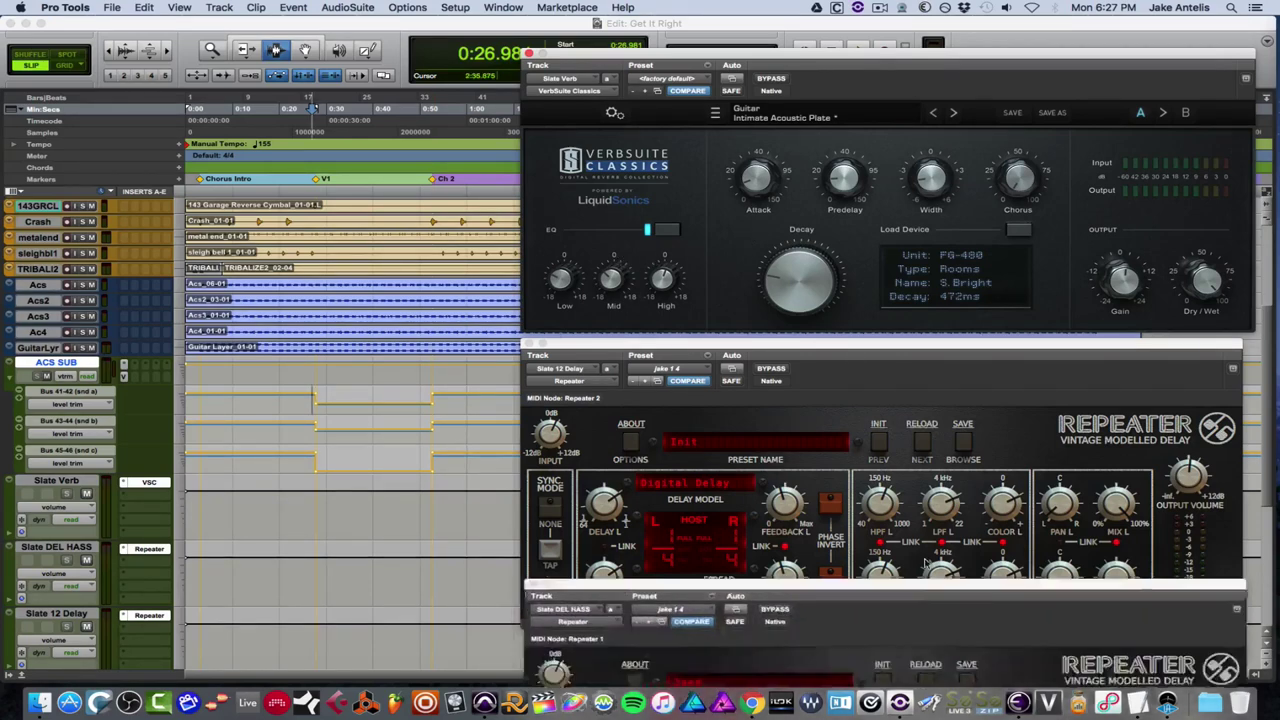
Lower the DEL HASS window to reveal the 12 Delay Repeater, then play the mix from 0:45 and stop
left_click_drag(926, 550, 916, 633)
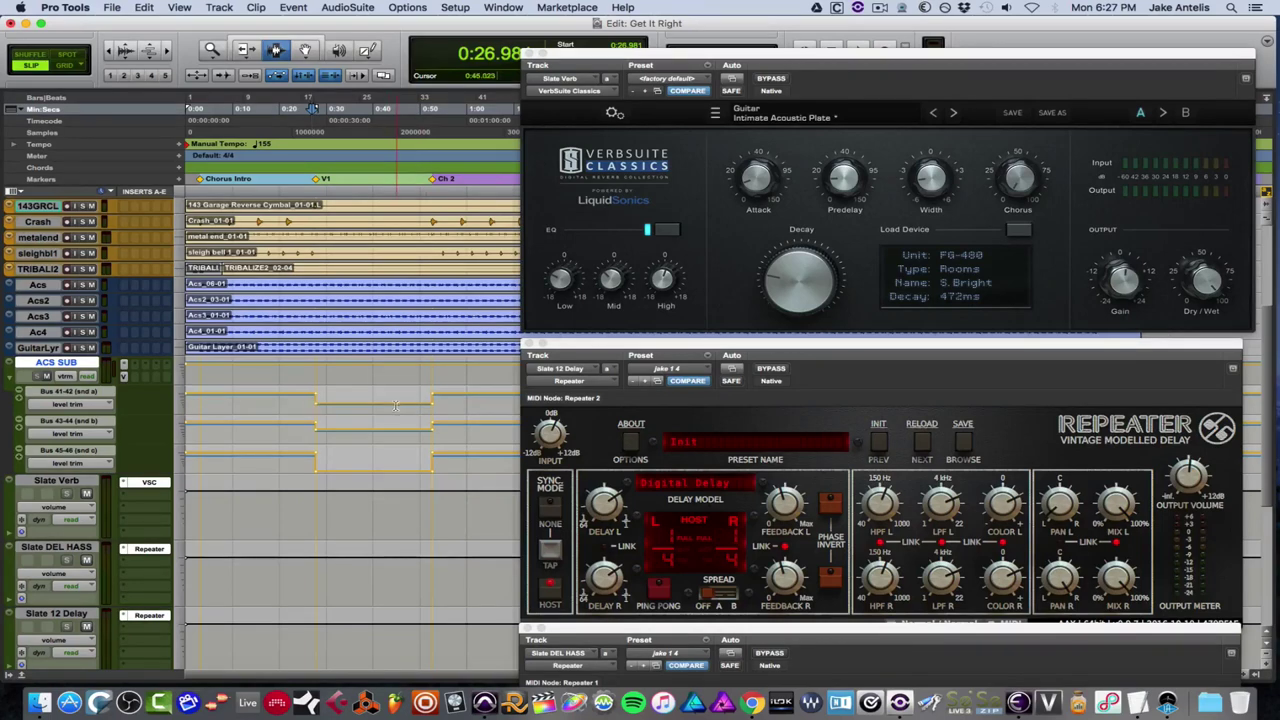
left_click(396, 408)
key("space")
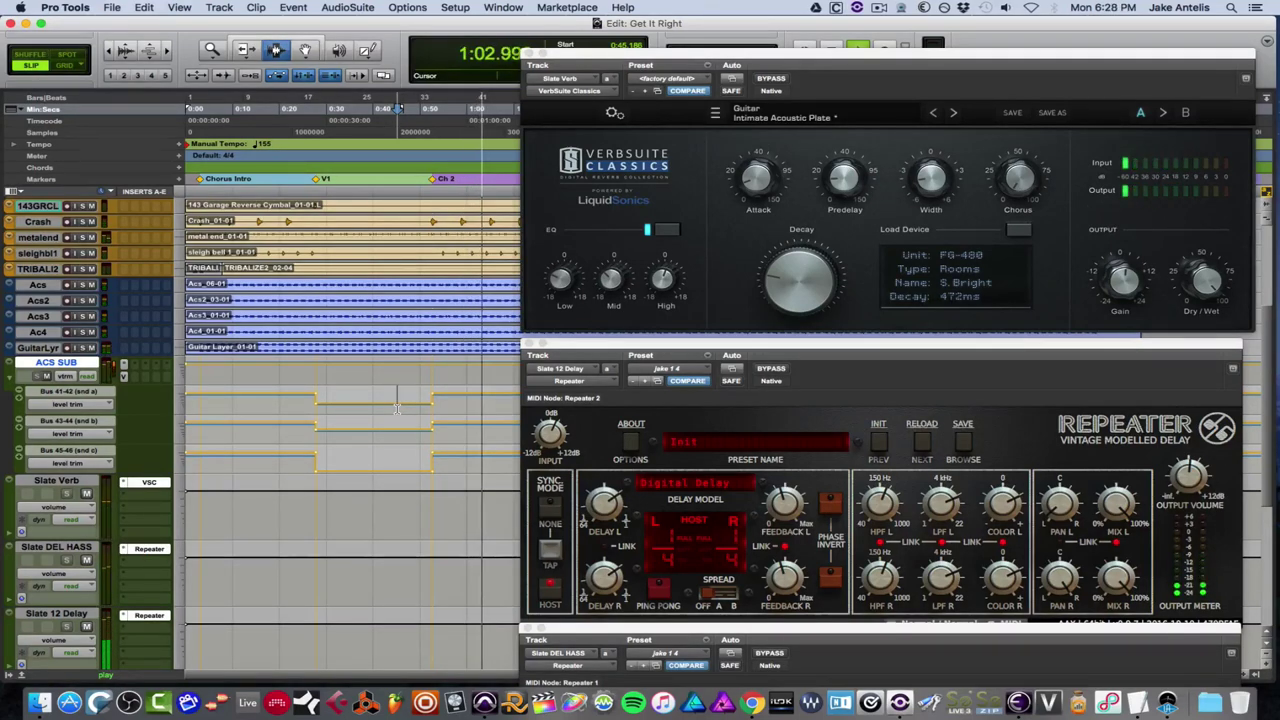
key("space")
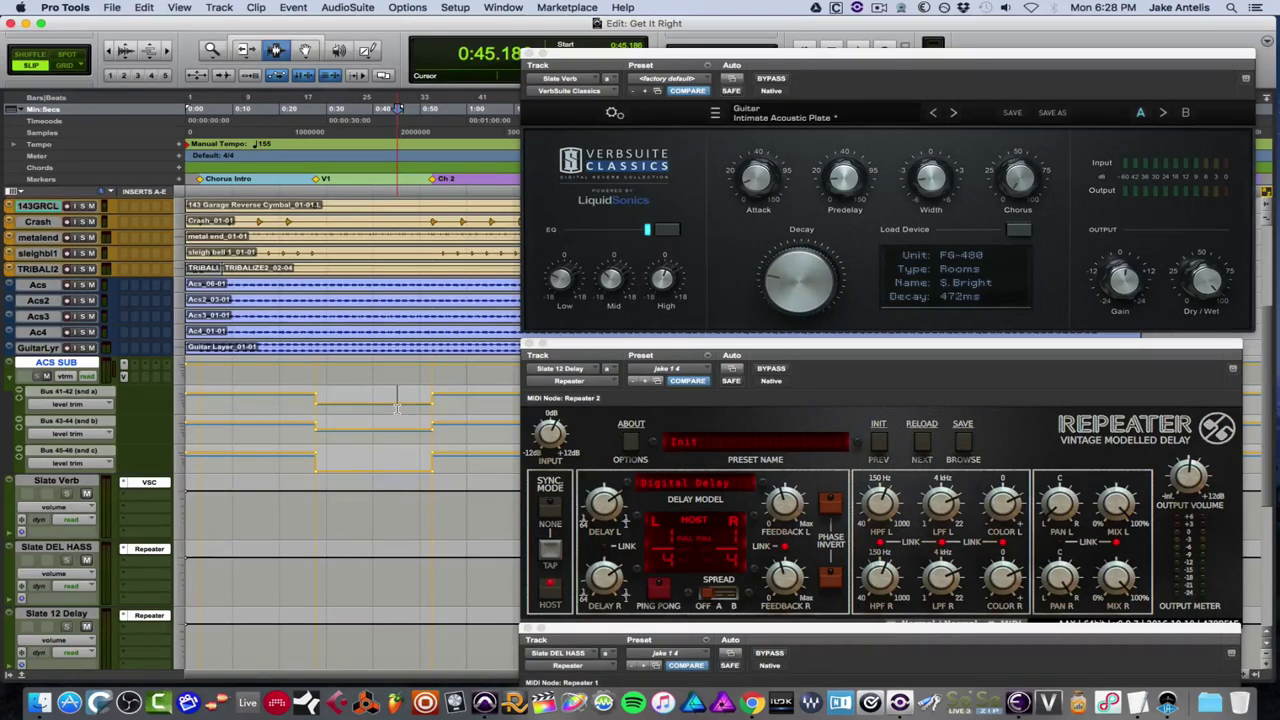
Mute the DEL HASS and 12 Delay returns, then check VerbSuite's EQ, Attack, Predelay, Width and Chorus
left_click(86, 560)
left_click(86, 628)
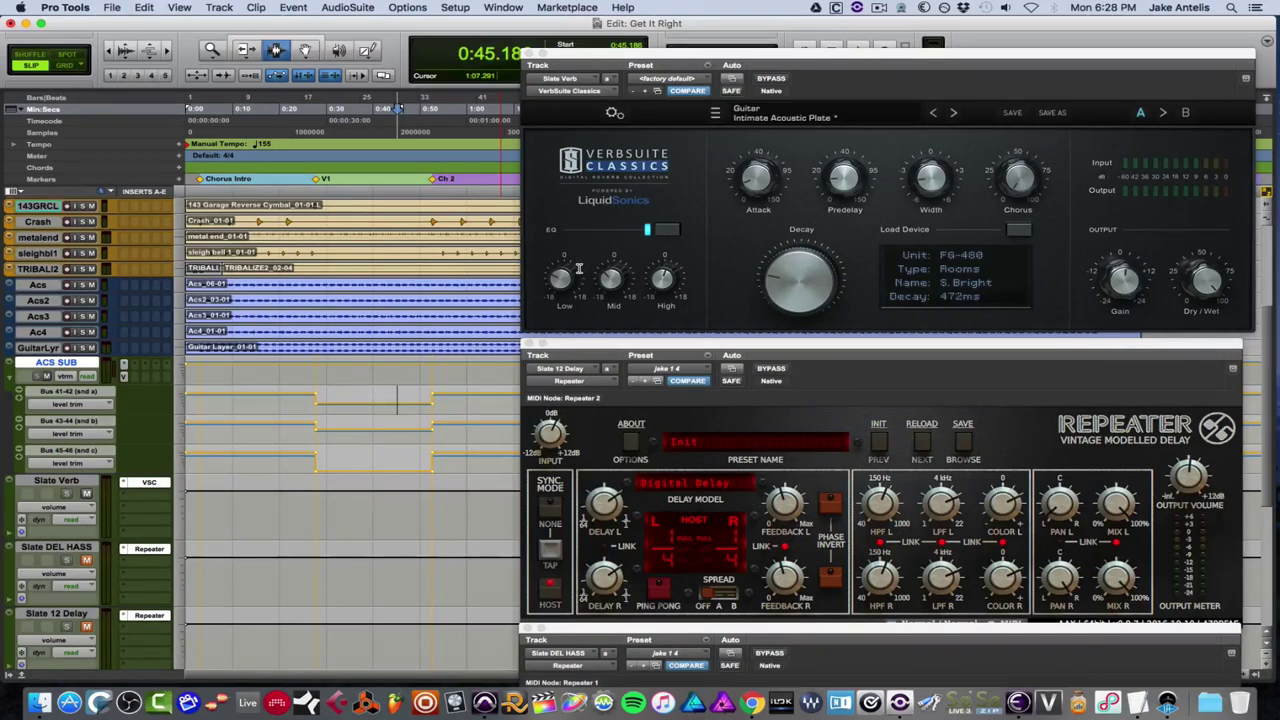
left_click(661, 281)
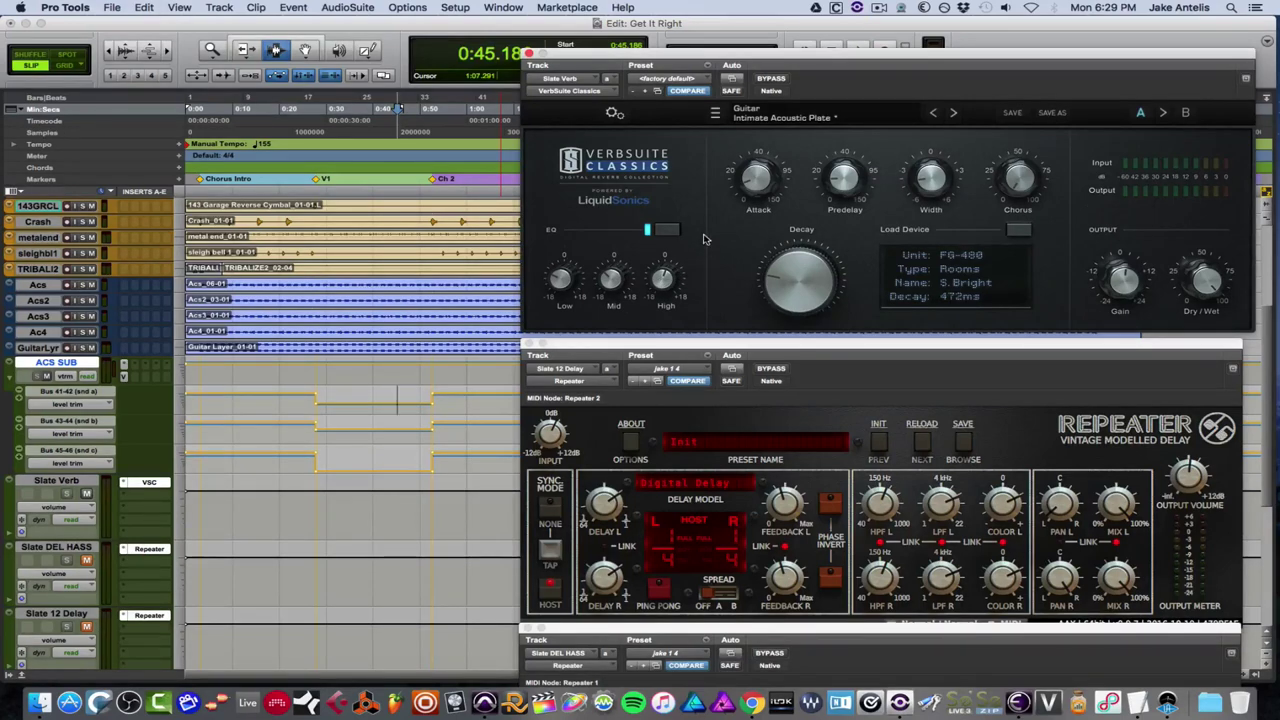
mouse_move(760, 180)
mouse_move(860, 197)
mouse_move(938, 178)
mouse_move(1016, 191)
left_click(1019, 231)
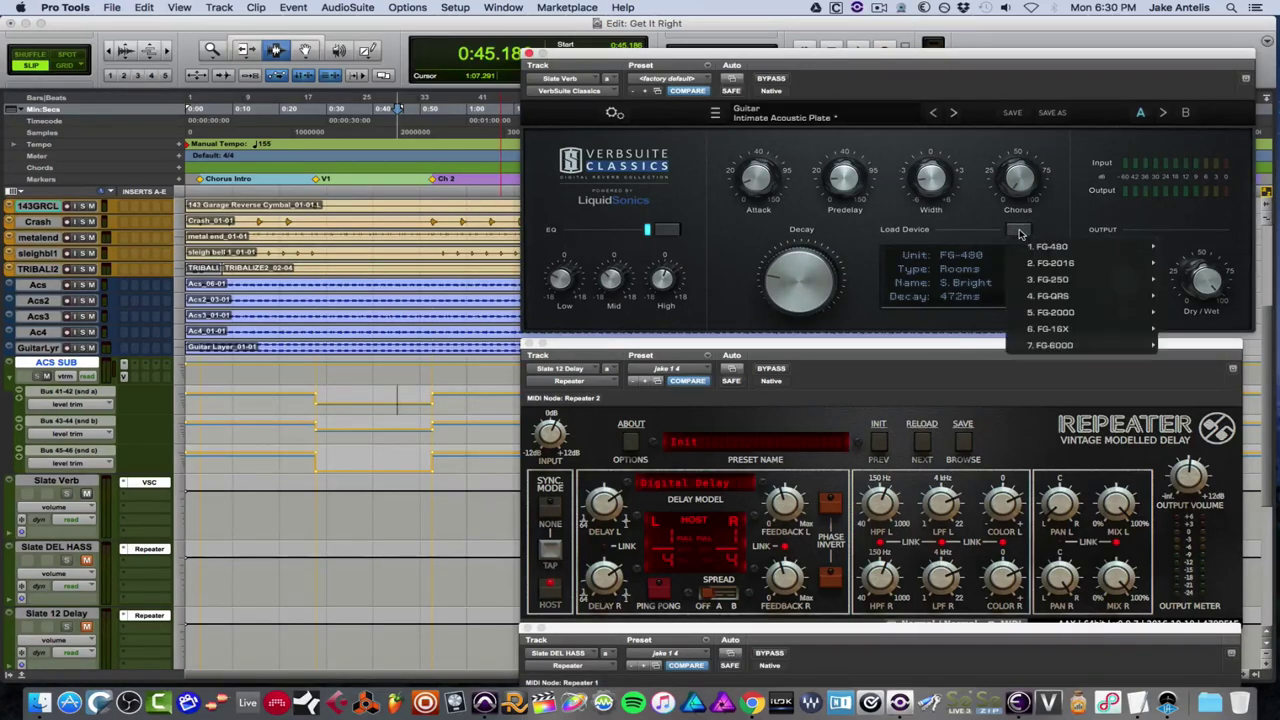
mouse_move(1052, 246)
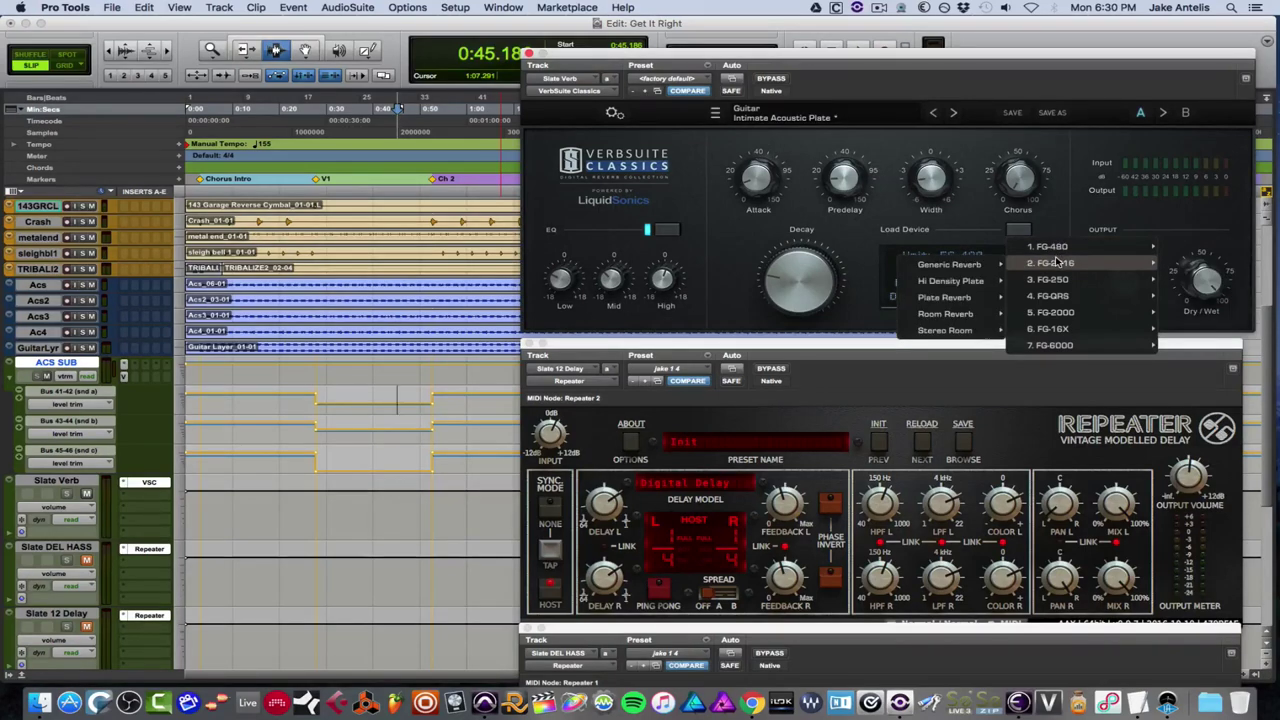
mouse_move(1088, 298)
mouse_move(1087, 344)
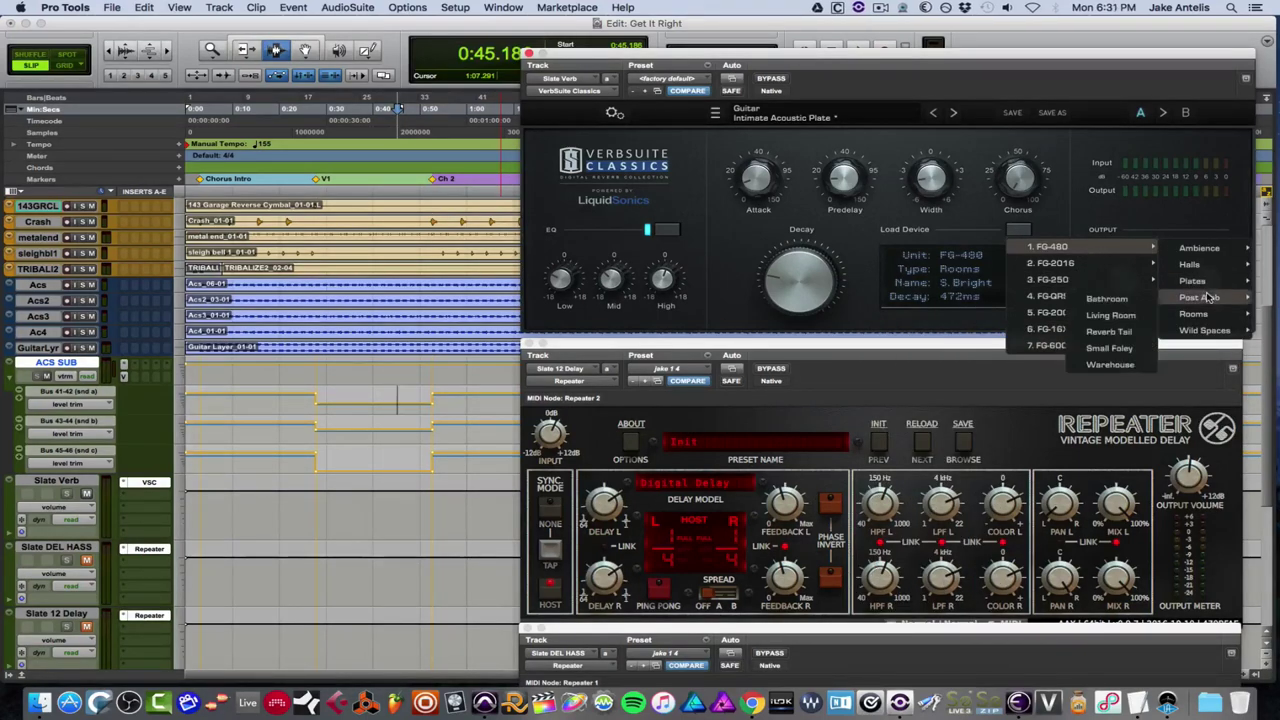
mouse_move(1207, 316)
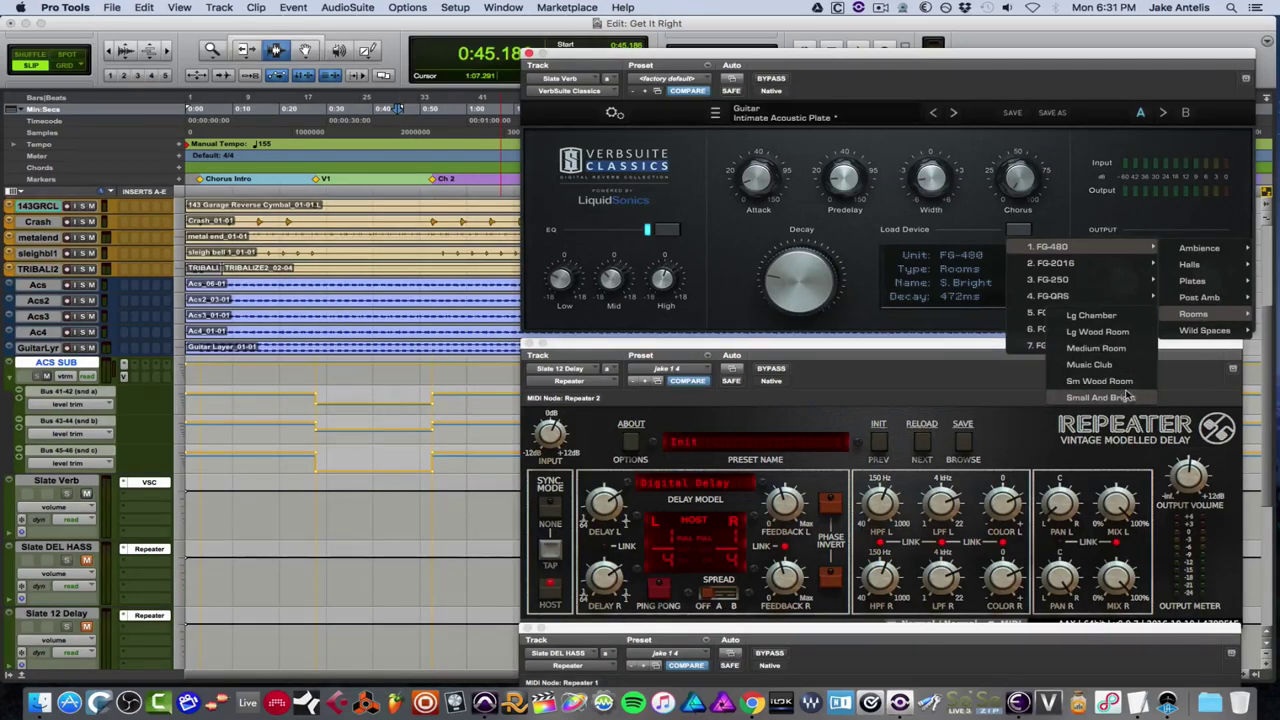
left_click(973, 272)
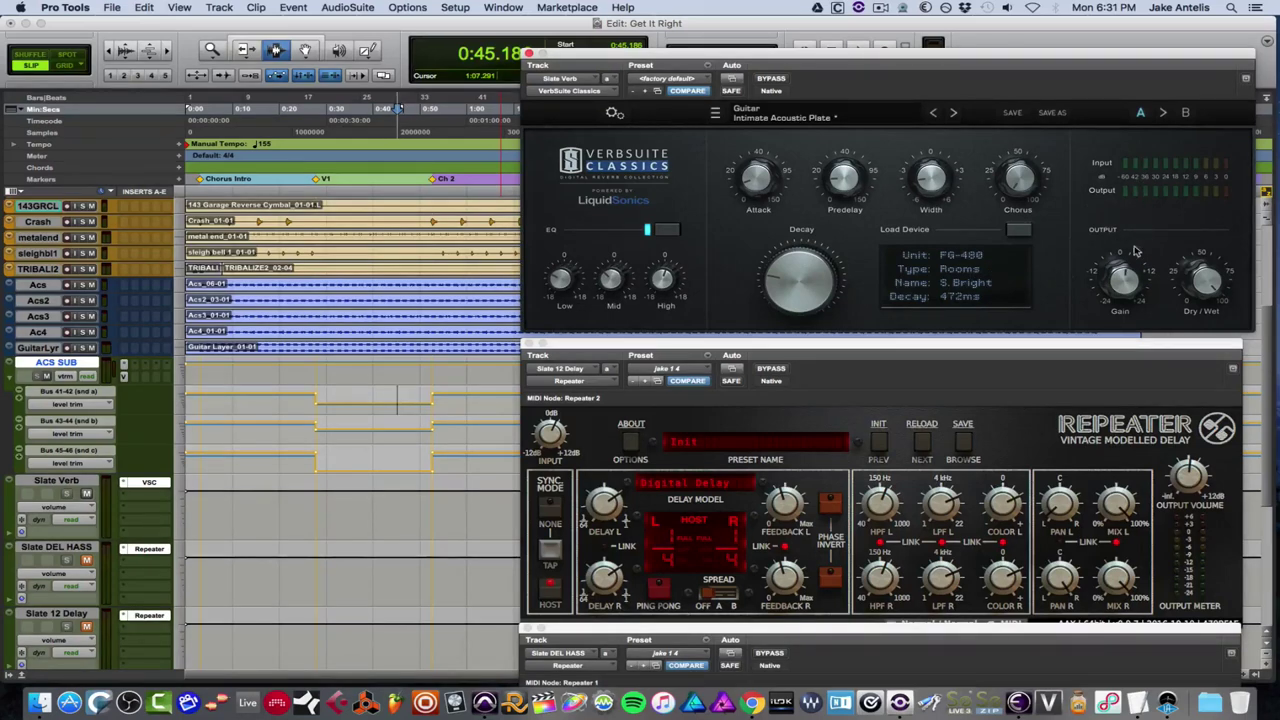
Browse the Guitar and Strings reverb presets, keep Intimate Acoustic Plate, and set playback near 0:47
mouse_move(1128, 280)
left_click(800, 117)
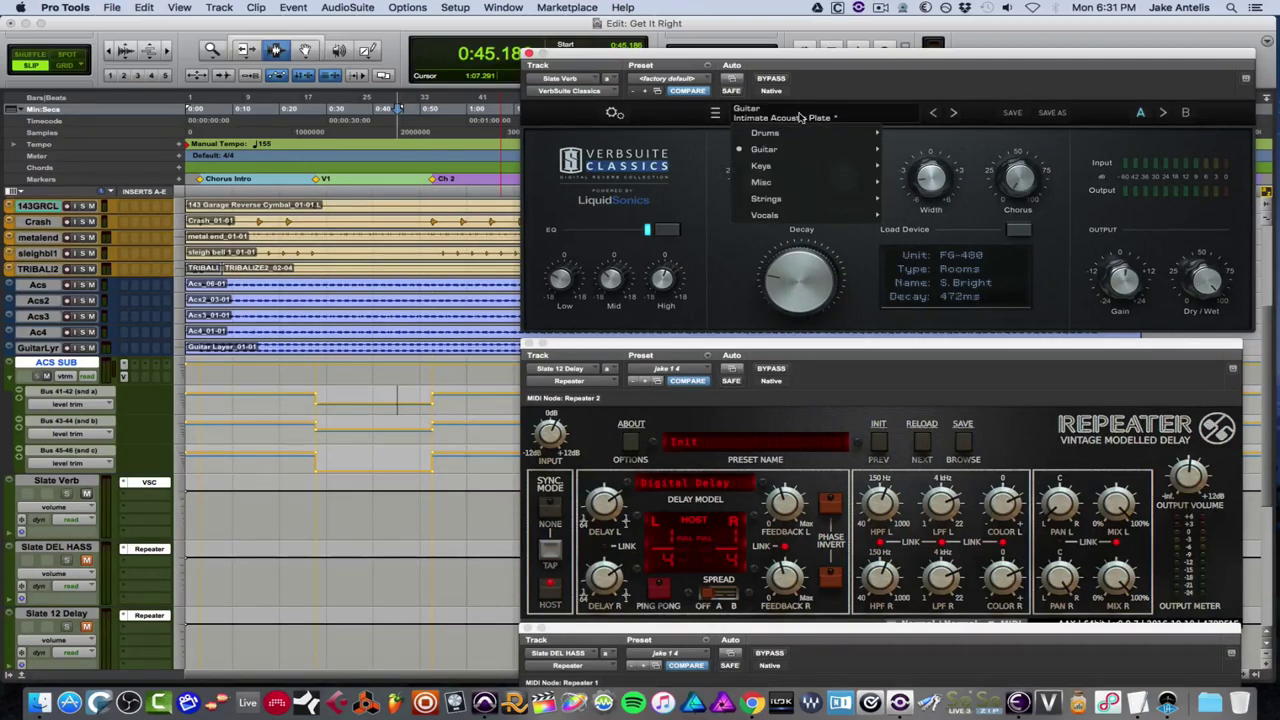
mouse_move(800, 133)
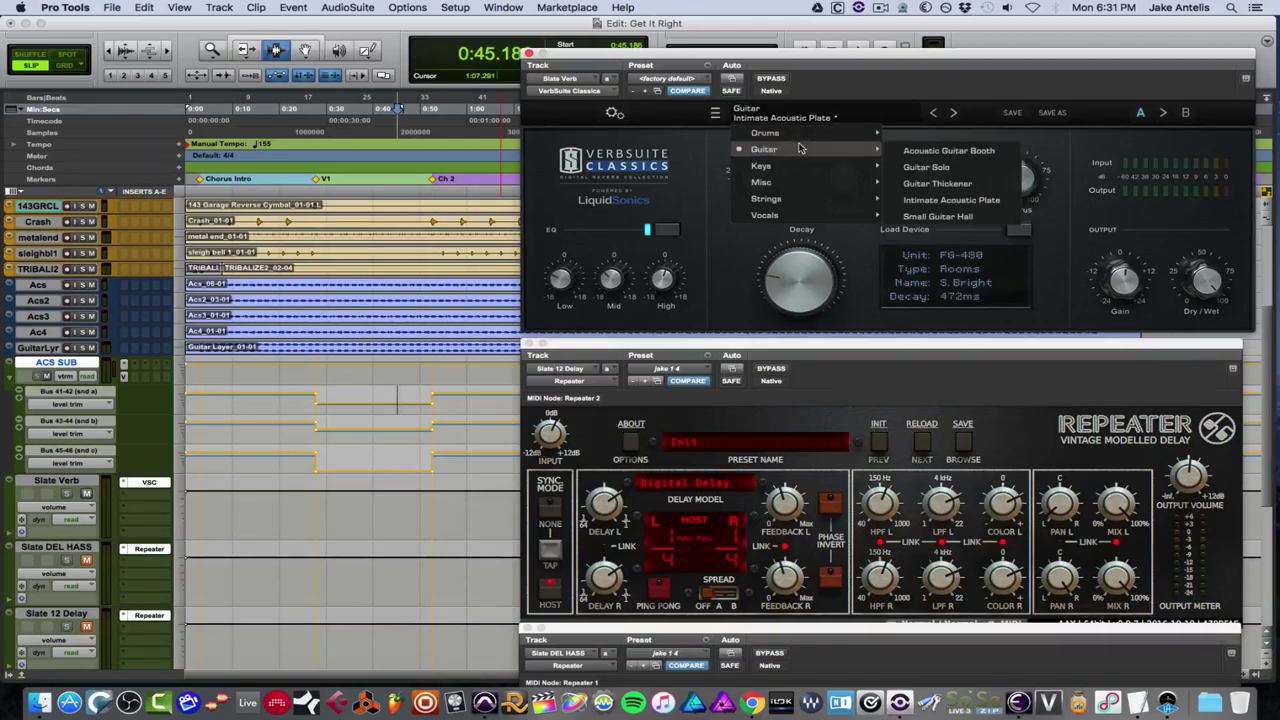
mouse_move(802, 183)
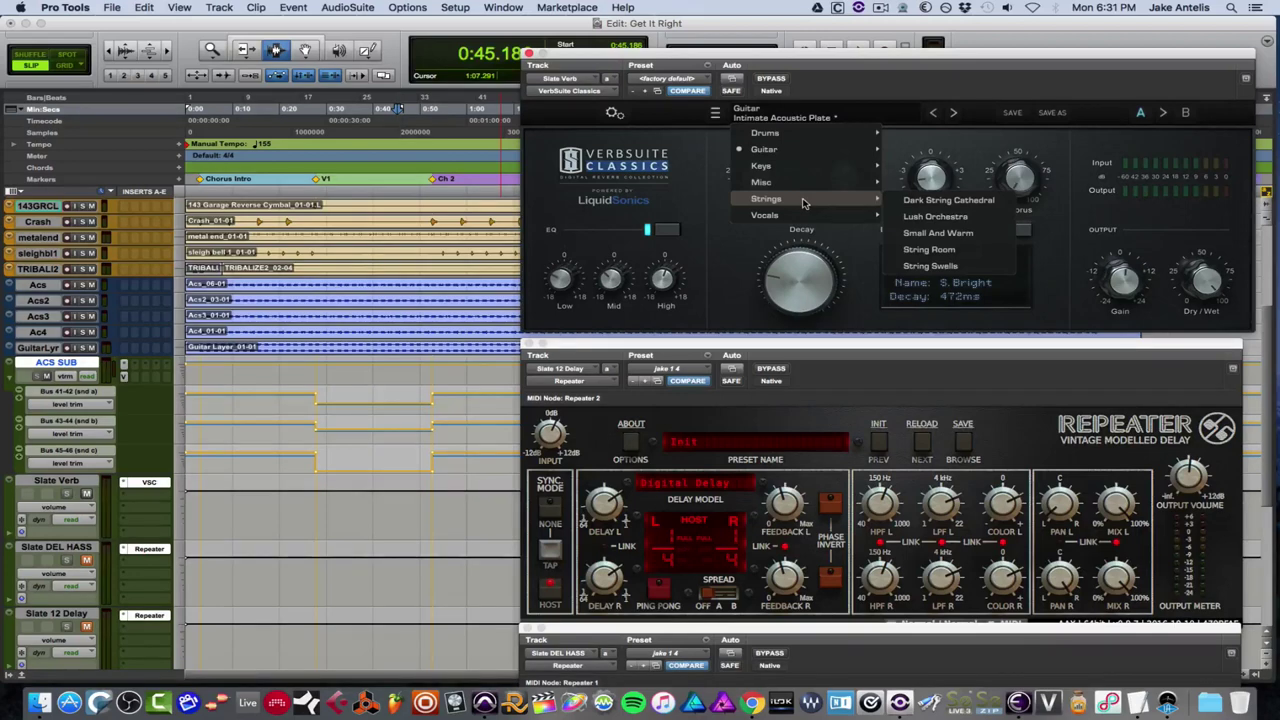
left_click(803, 199)
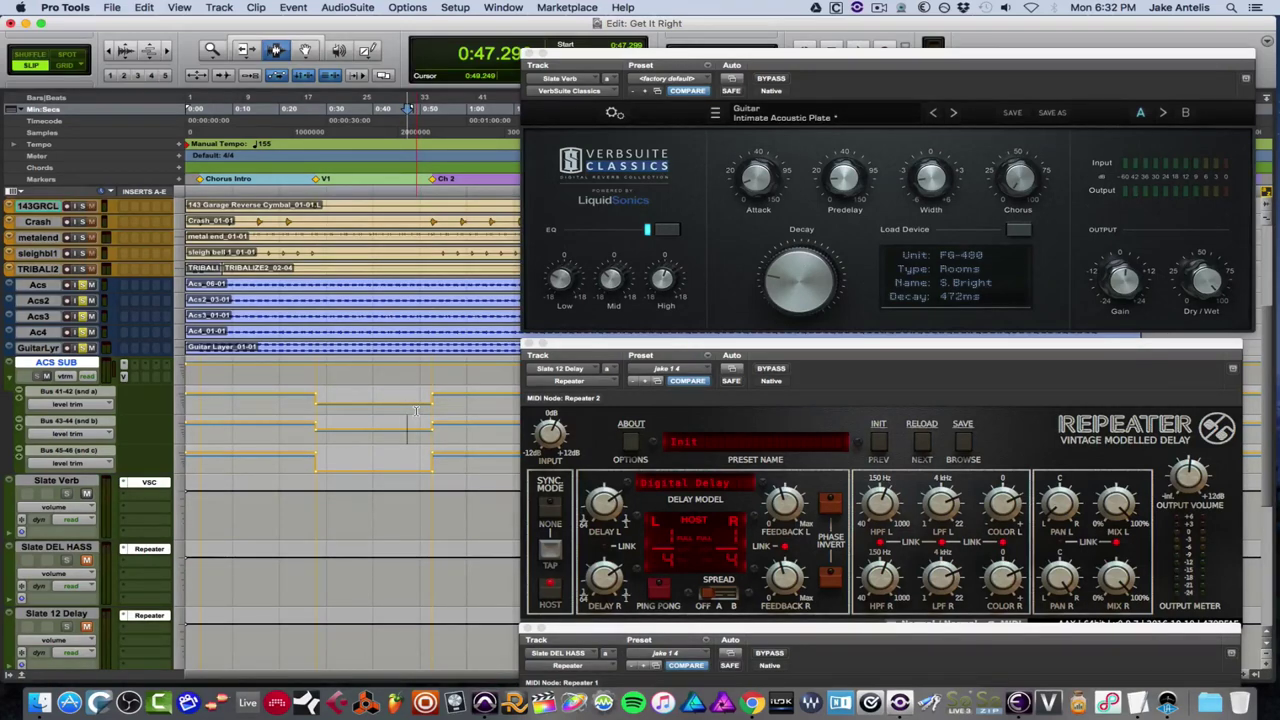
Play the reverb-only guitars, save the session with Cmd+S, then stop playback
key("space")
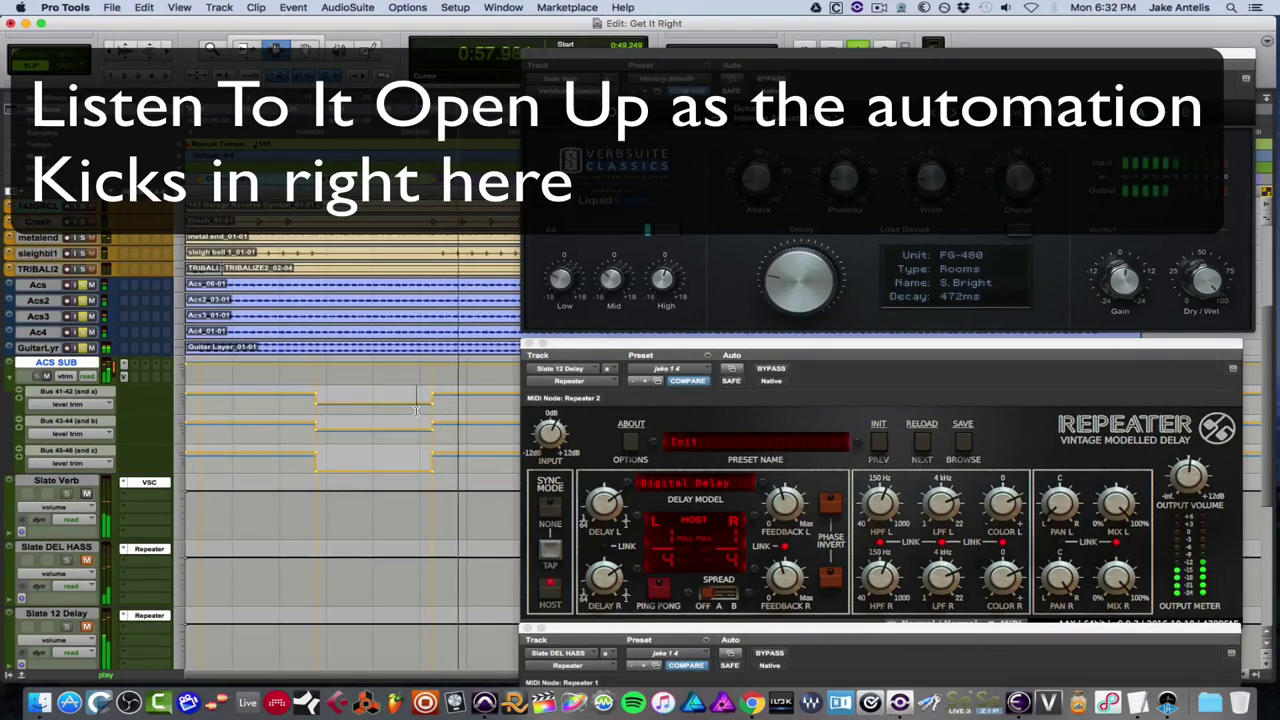
key("super+s")
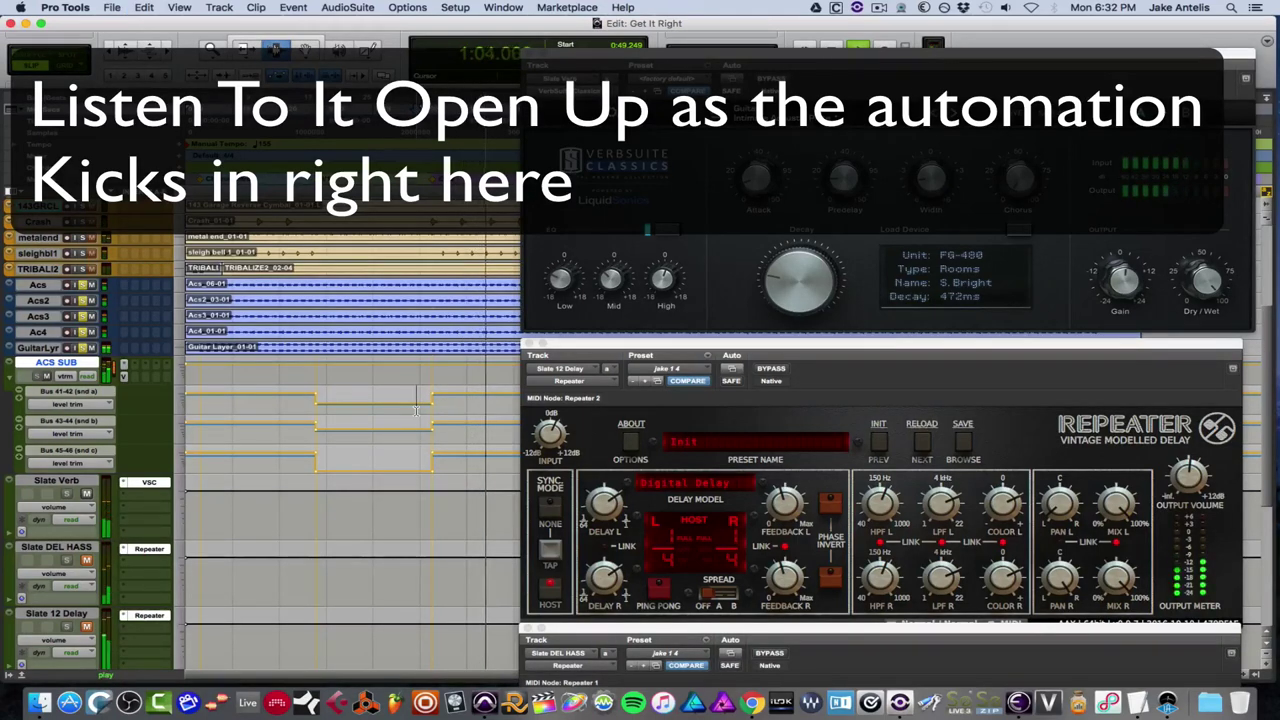
key("space")
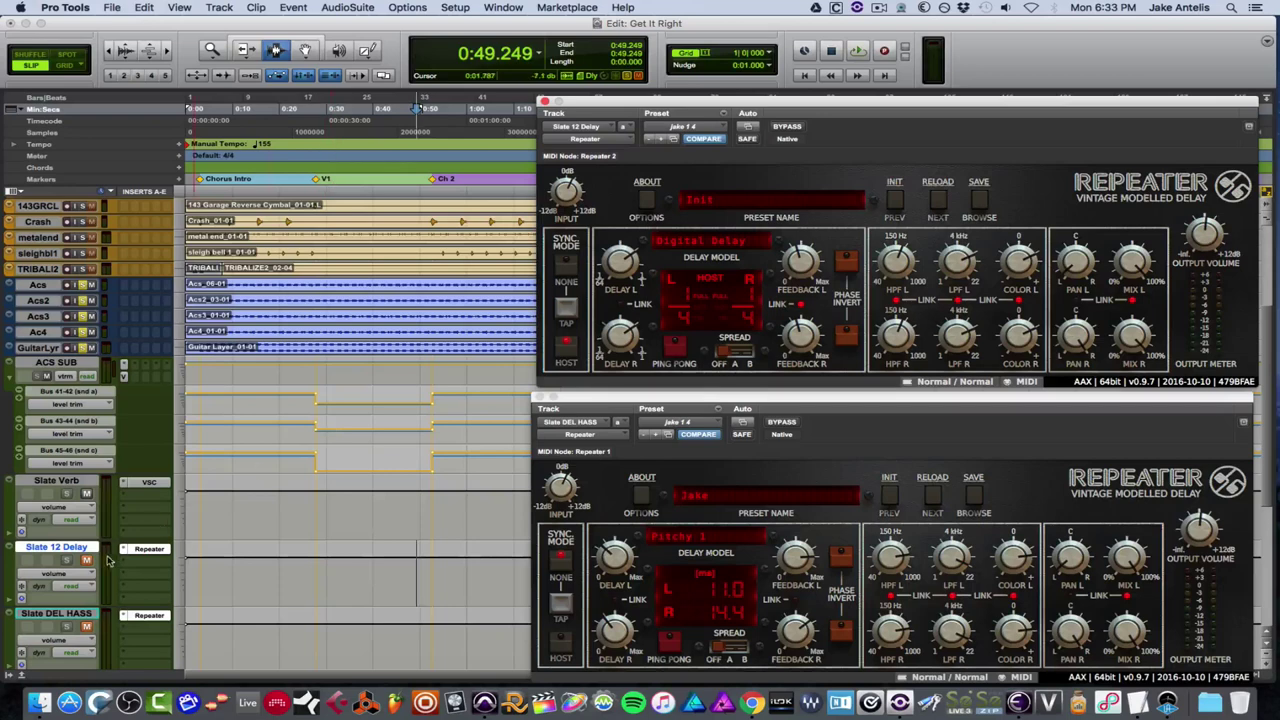
left_click(128, 520)
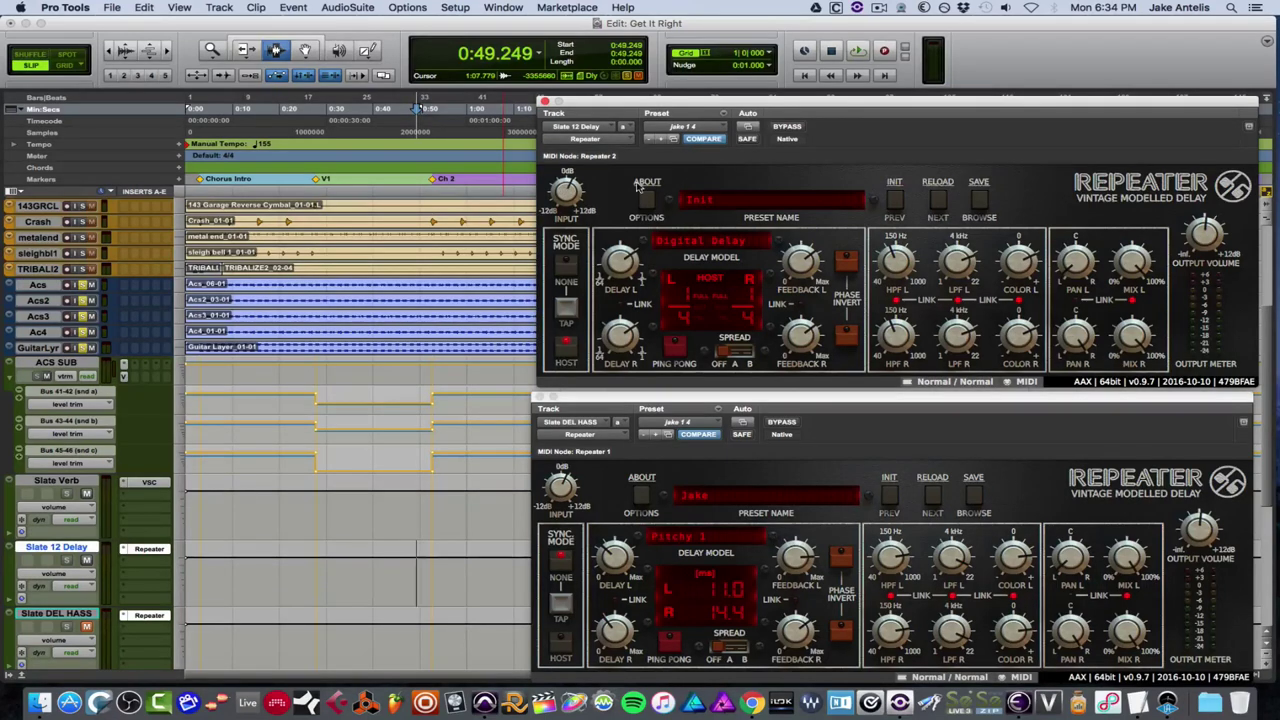
left_click(646, 200)
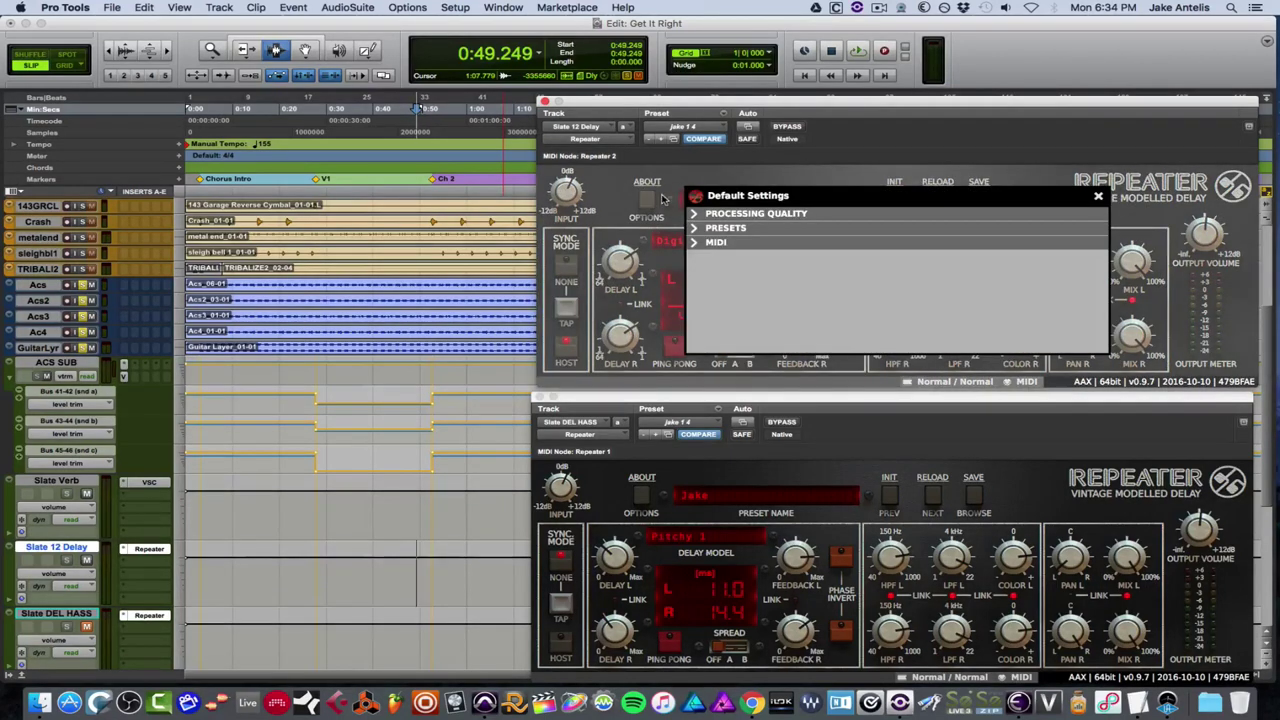
left_click(1098, 196)
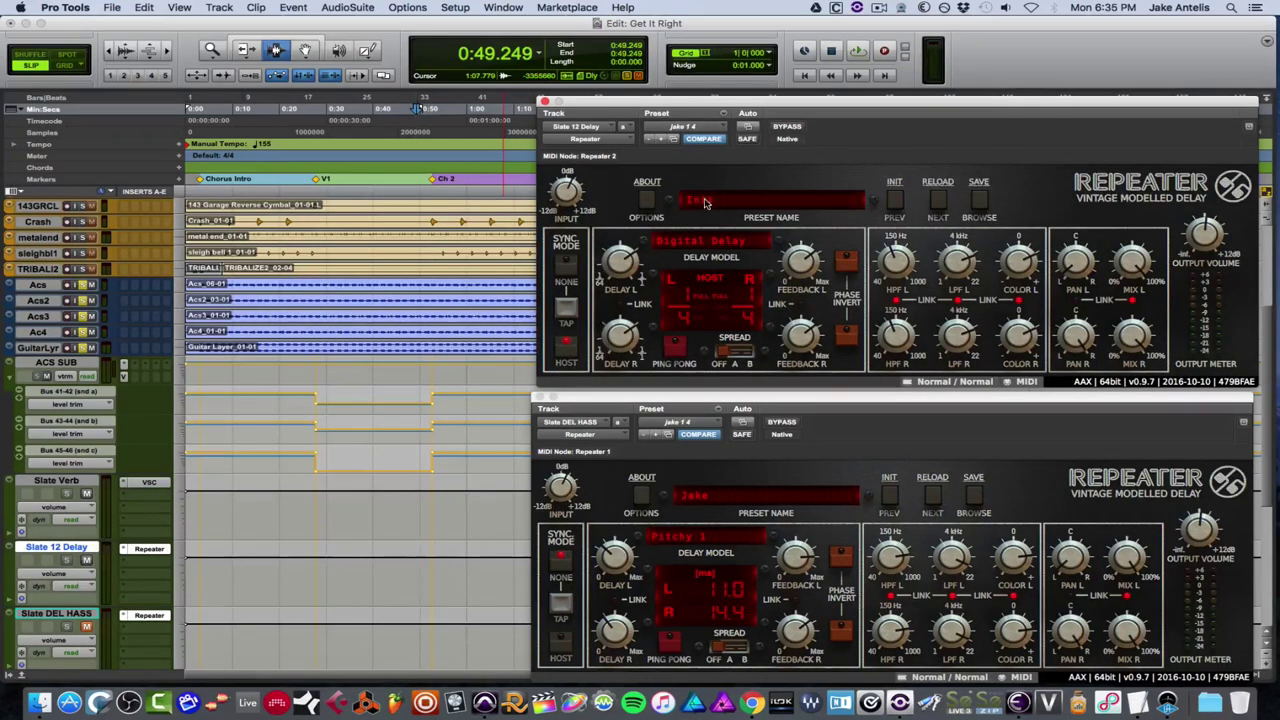
left_click(718, 203)
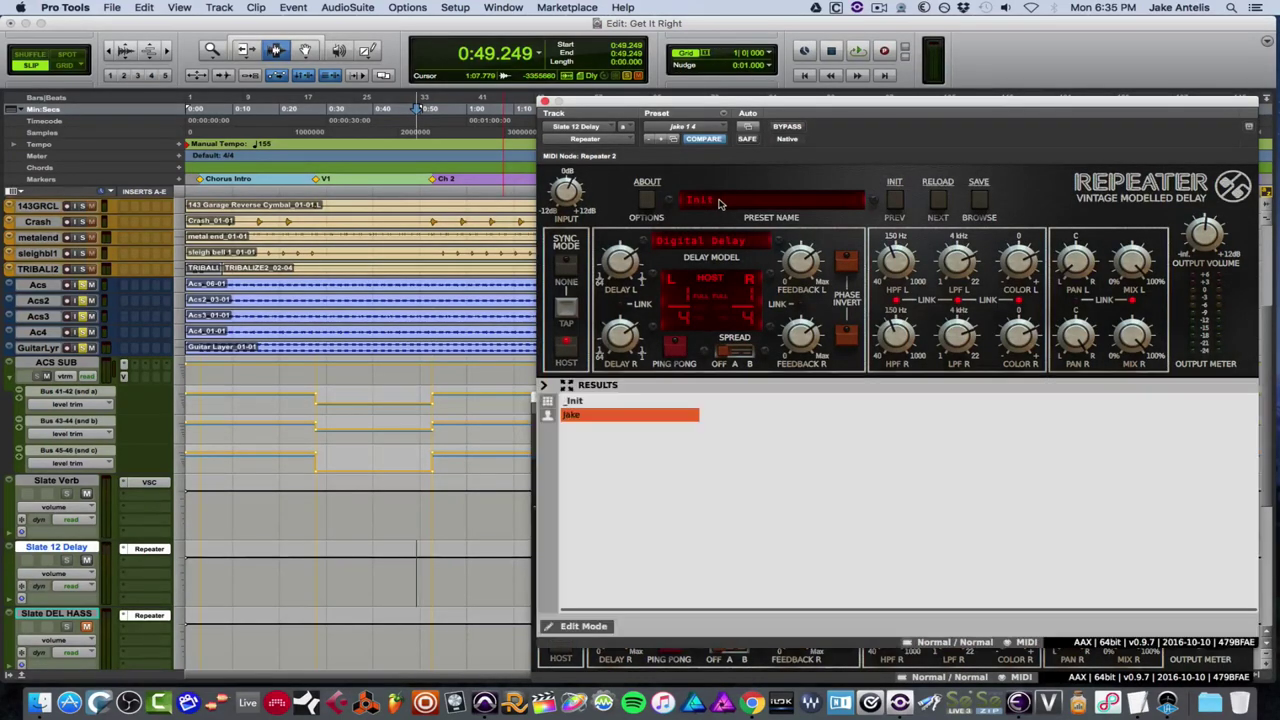
left_click(718, 203)
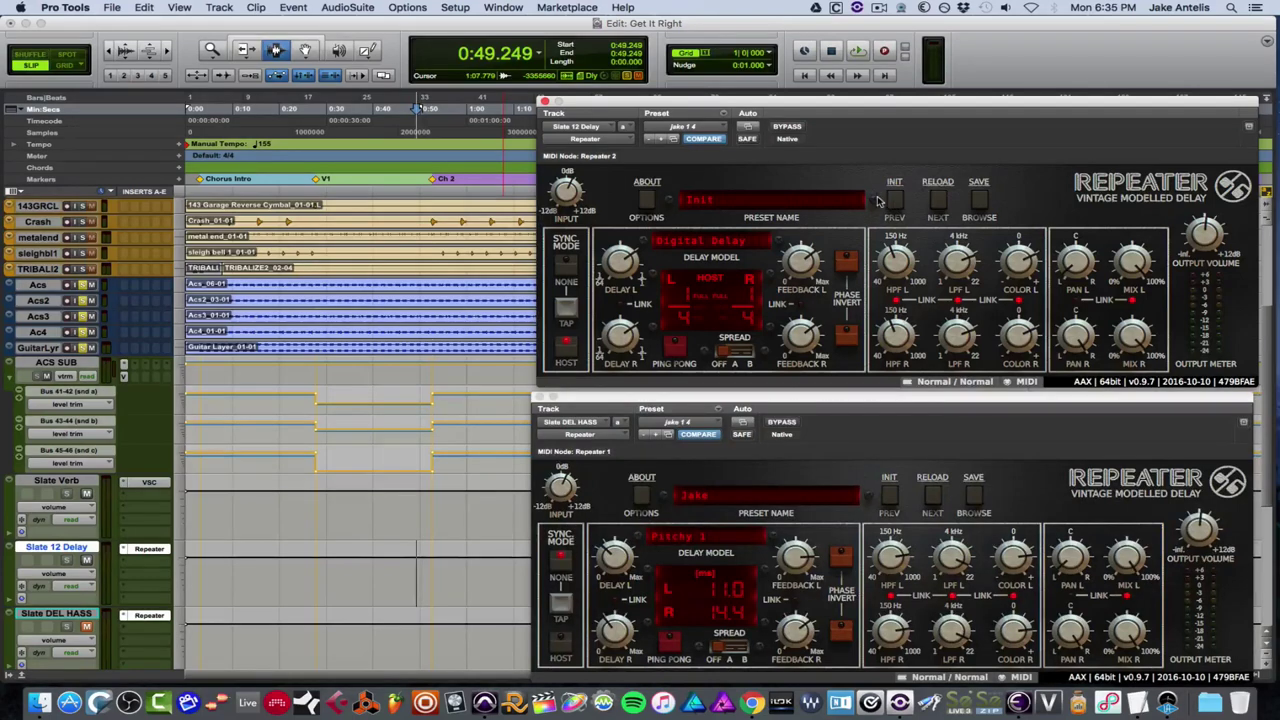
Try unsynced delay times on the 12 Delay Repeater: 489.1 ms by knob, then 408 ms tapped
left_click(567, 260)
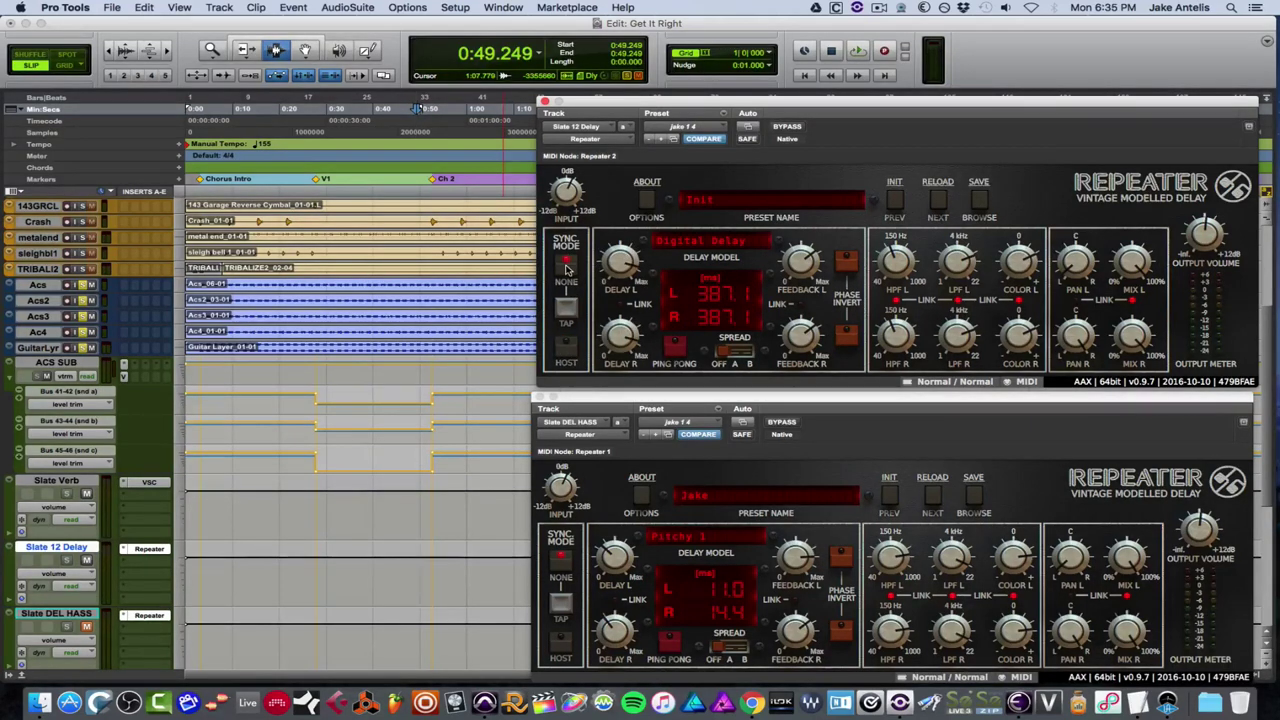
left_click_drag(610, 262, 605, 256)
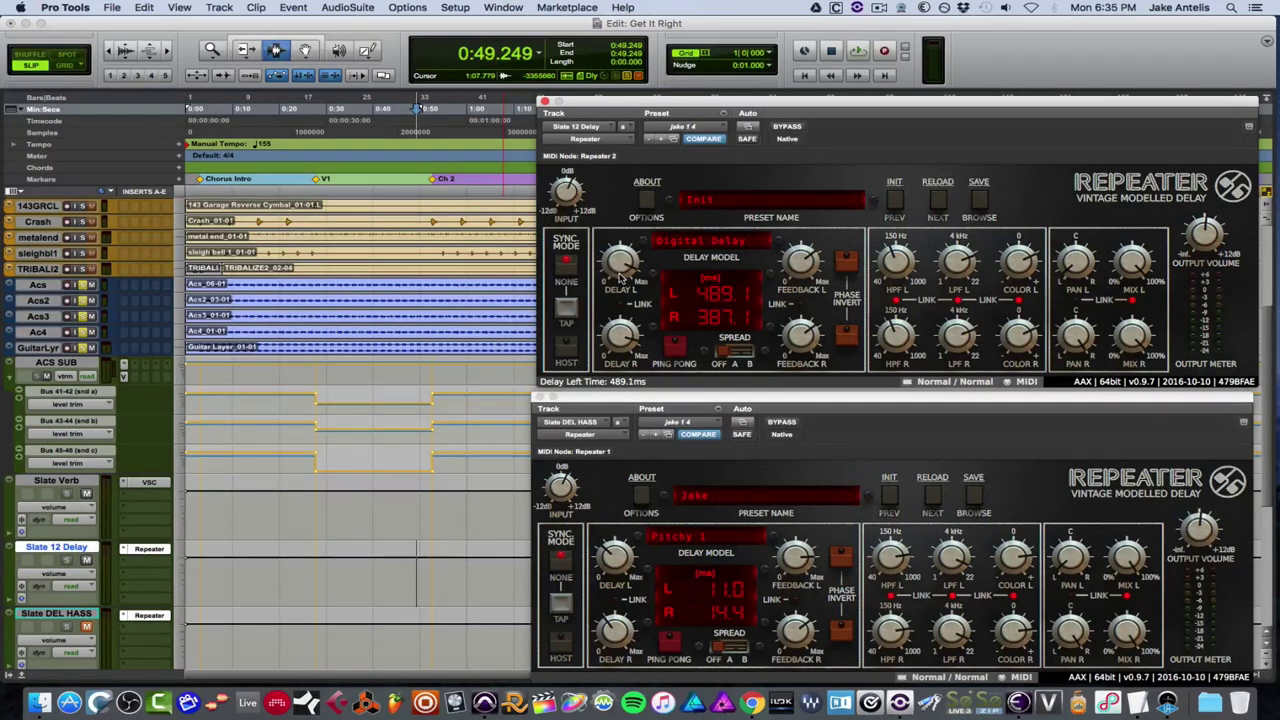
left_click(567, 318)
left_click(569, 314)
left_click(571, 310)
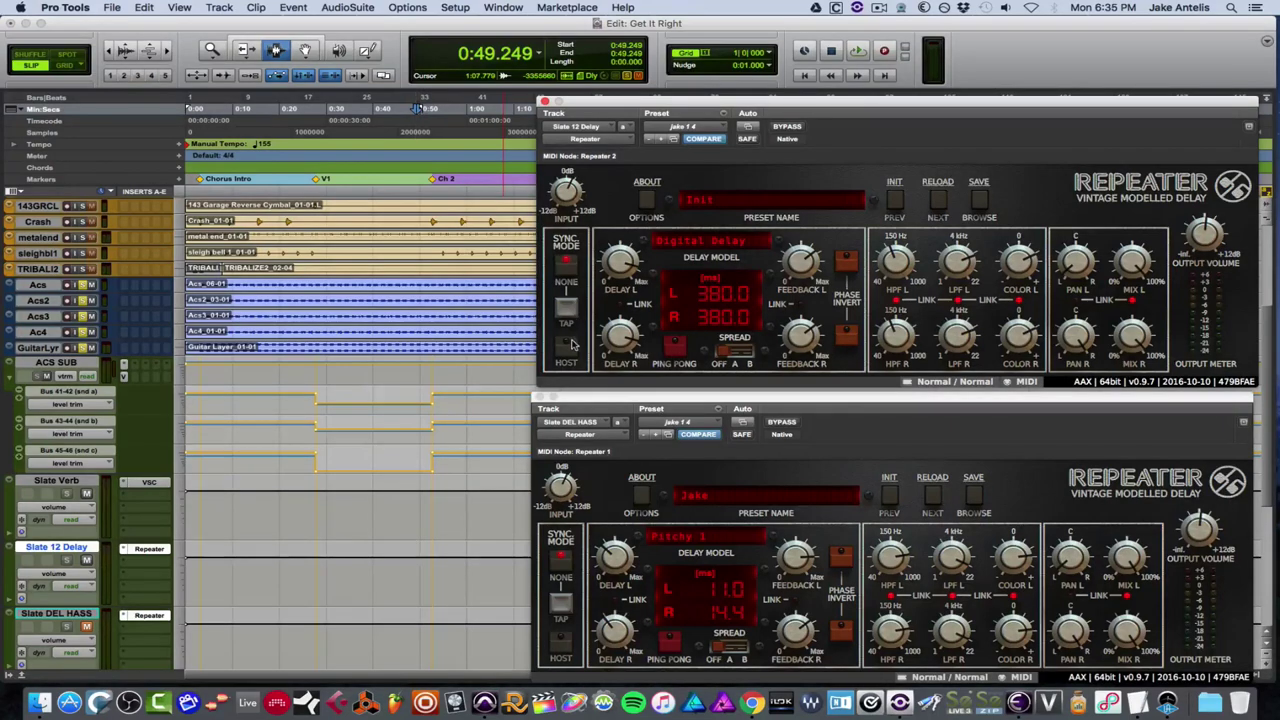
Resync the delay to host tempo, try linked eighth notes, and settle on 1/4
left_click(567, 344)
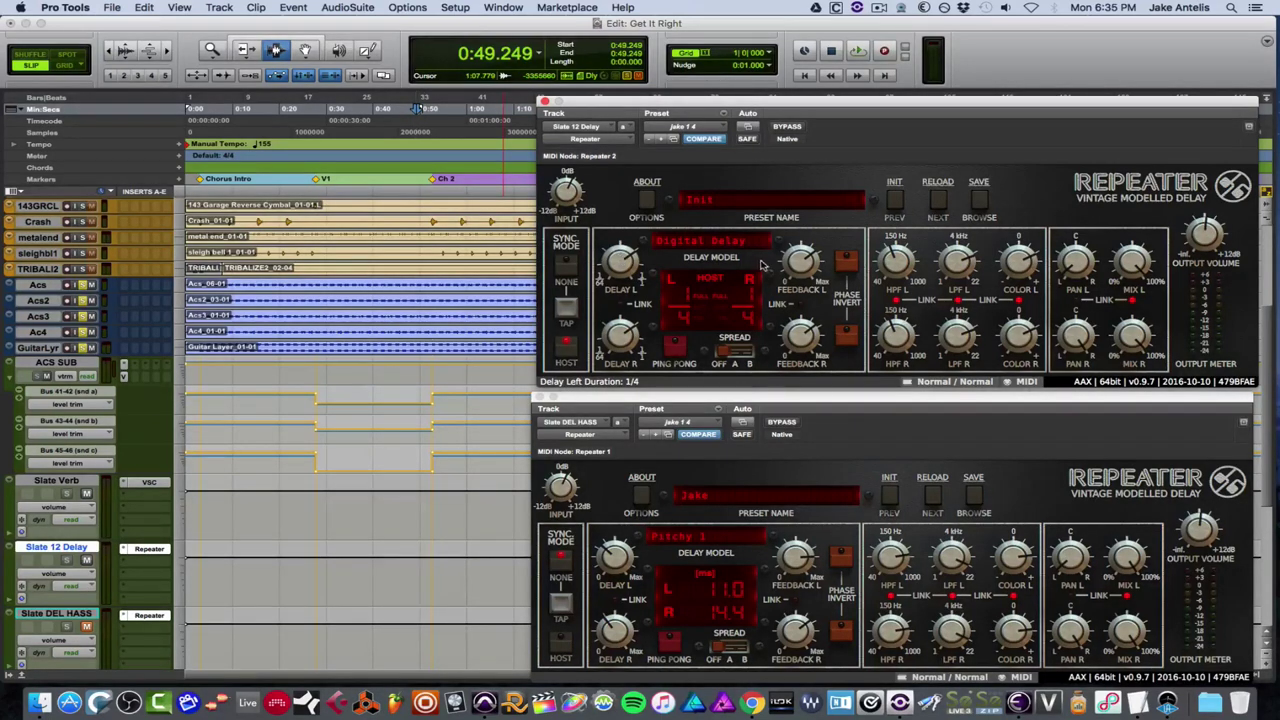
left_click(621, 305)
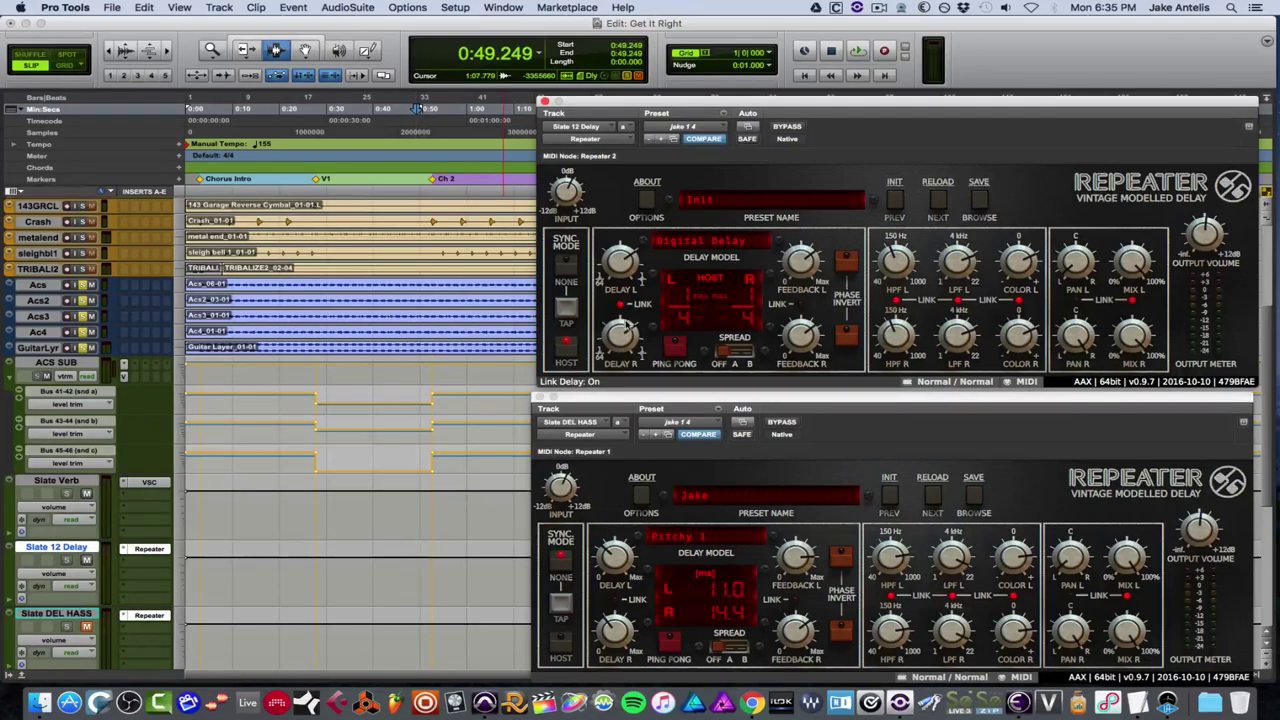
mouse_move(620, 336)
left_mouse_down()
mouse_move(612, 354)
mouse_move(621, 337)
left_mouse_up()
left_click(621, 305)
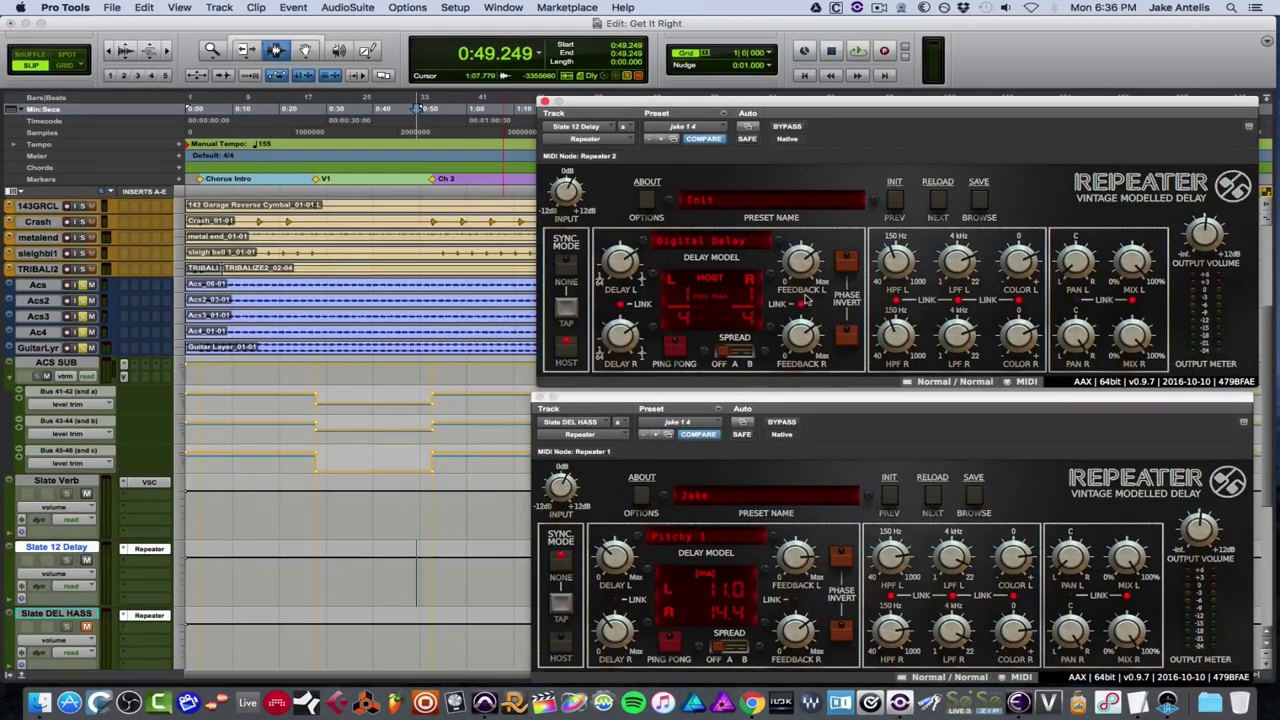
Turn on LINK between Feedback L and Feedback R on the Slate 12 Delay Repeater
left_click(801, 304)
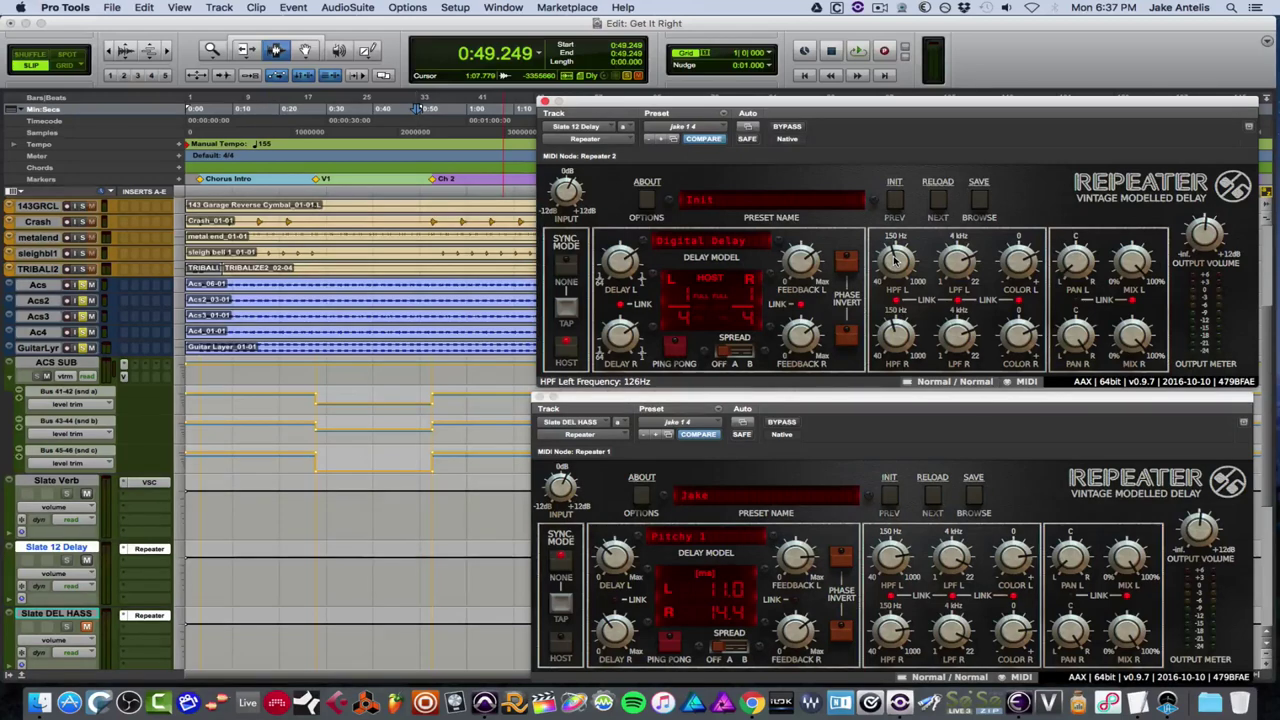
Set the left high-pass near 128 Hz and low-pass to 8.85 kHz, then check Color L at +43%
scroll(896, 261, "up", 1)
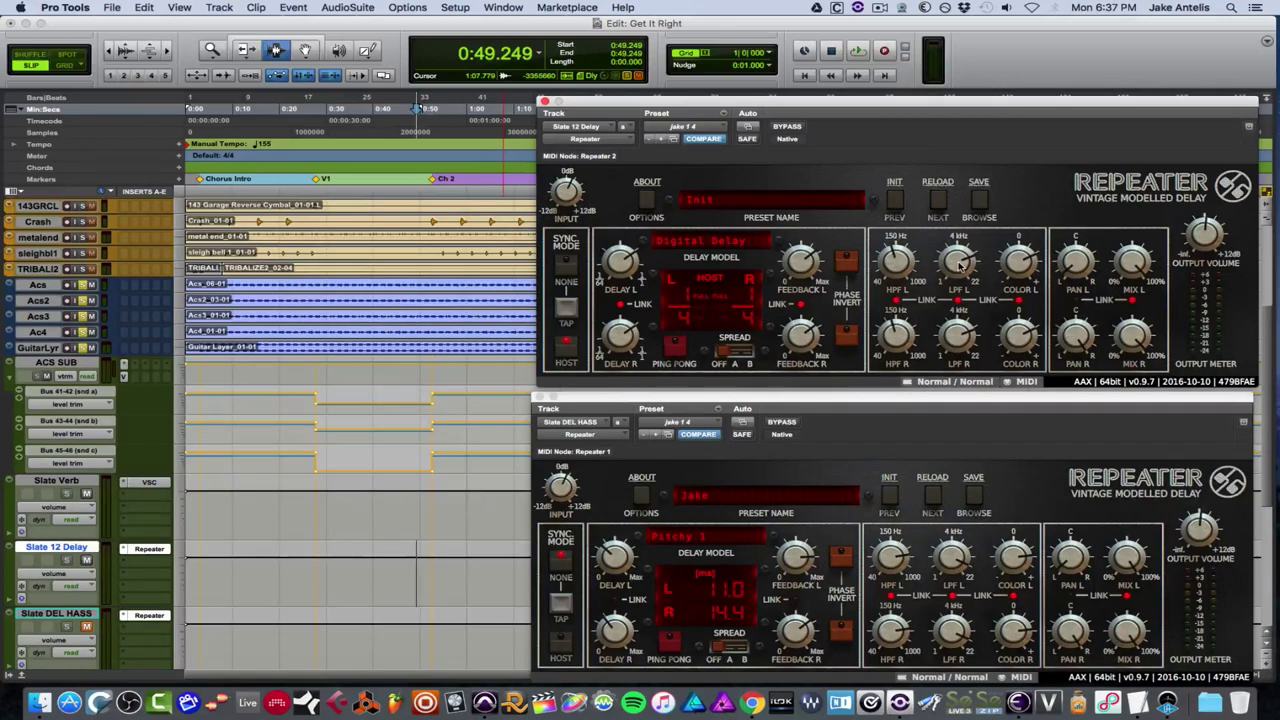
scroll(960, 264, "up", 1)
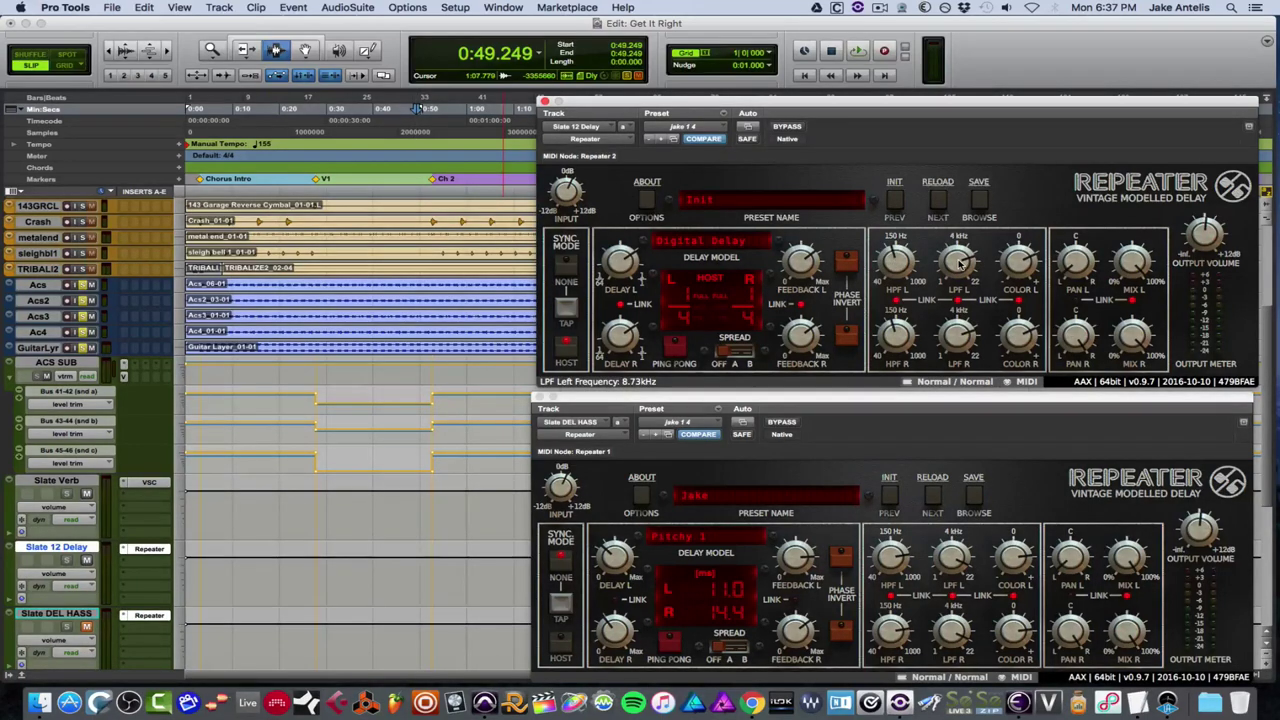
left_click_drag(960, 262, 961, 262)
left_click(1019, 259)
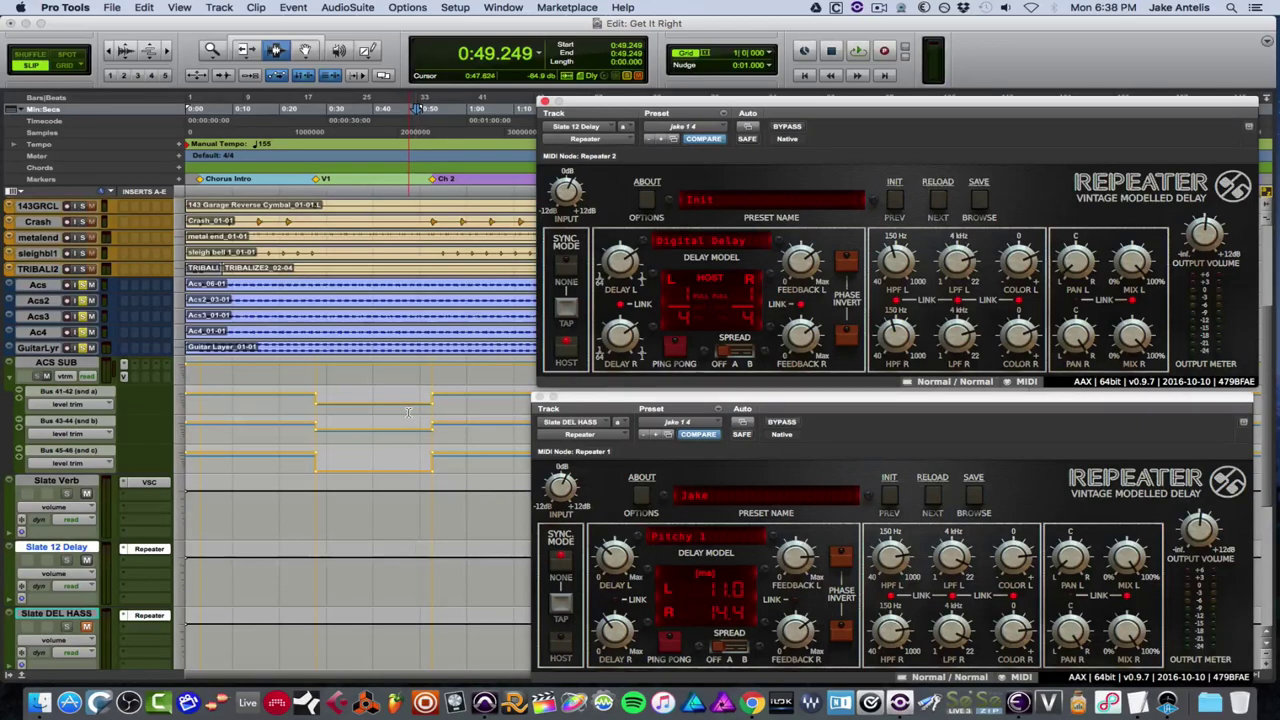
Select the ACS SUB guitar bus, play it with delays from 0:47.136, then stop
left_click(406, 412)
key("space")
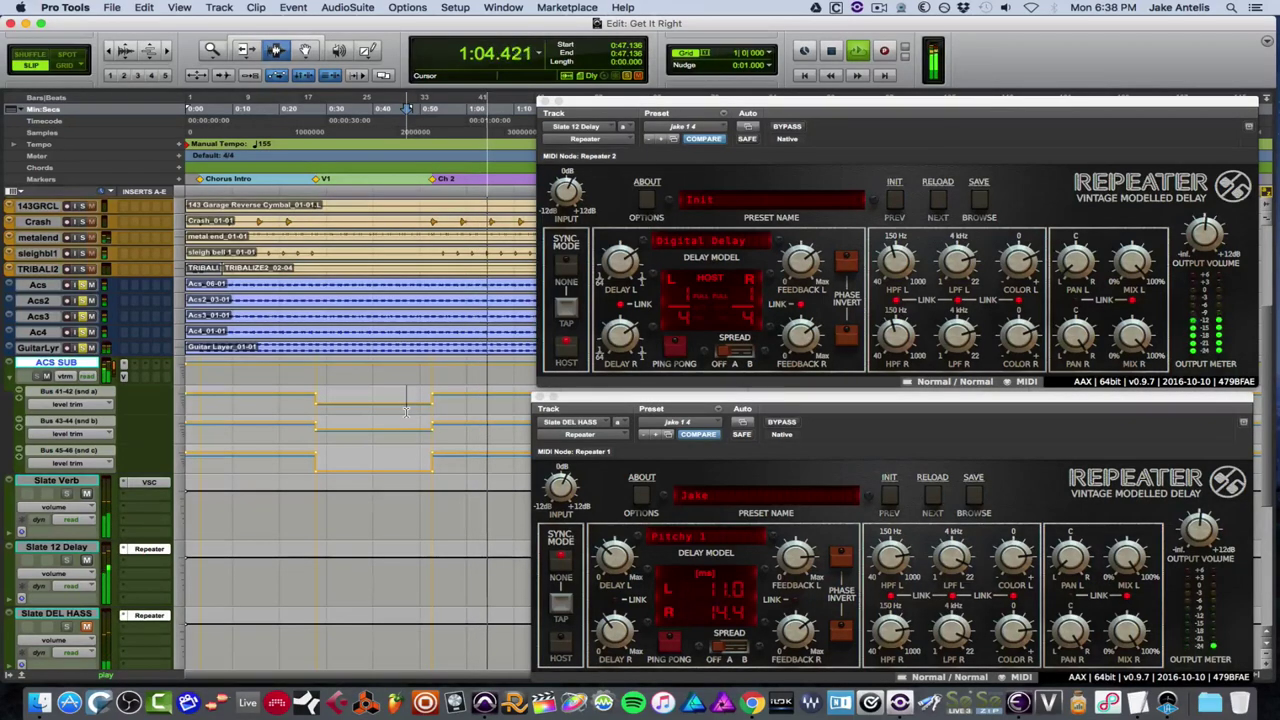
key("space")
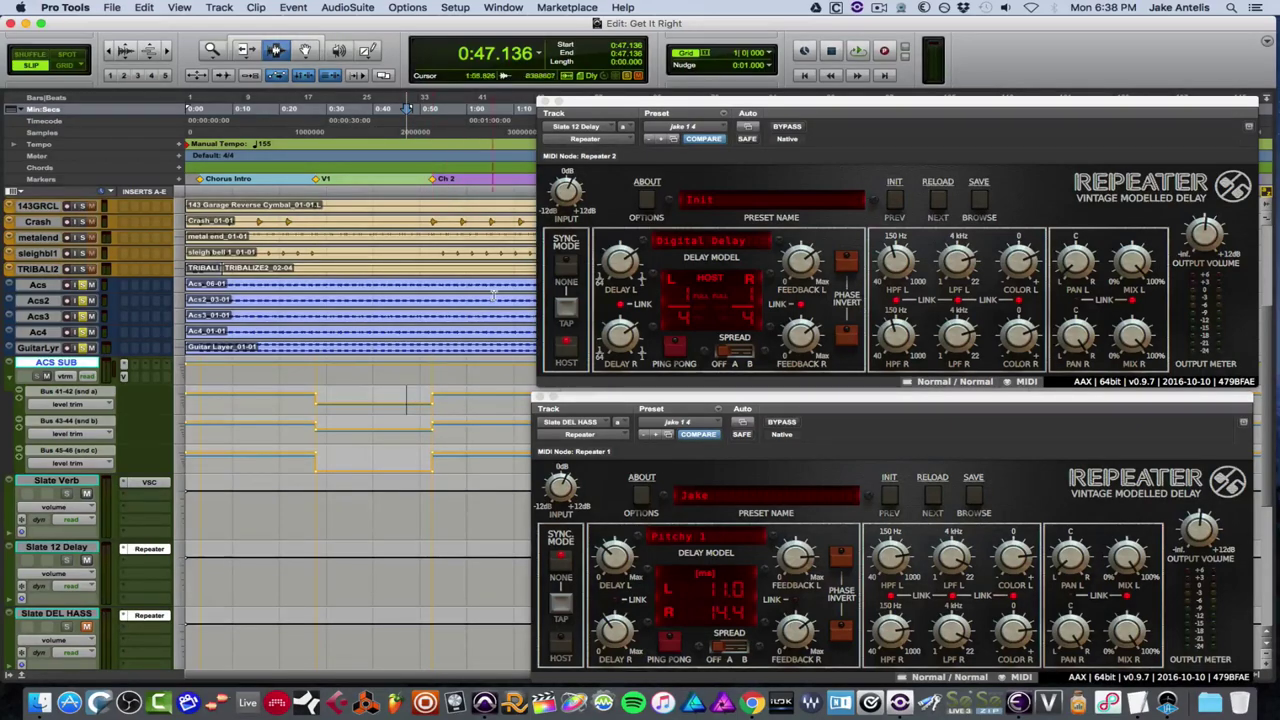
Close Slate 12 Delay, keep DEL HASS on Pitchy 1, and set Delay L to 10.0 ms
left_click(543, 101)
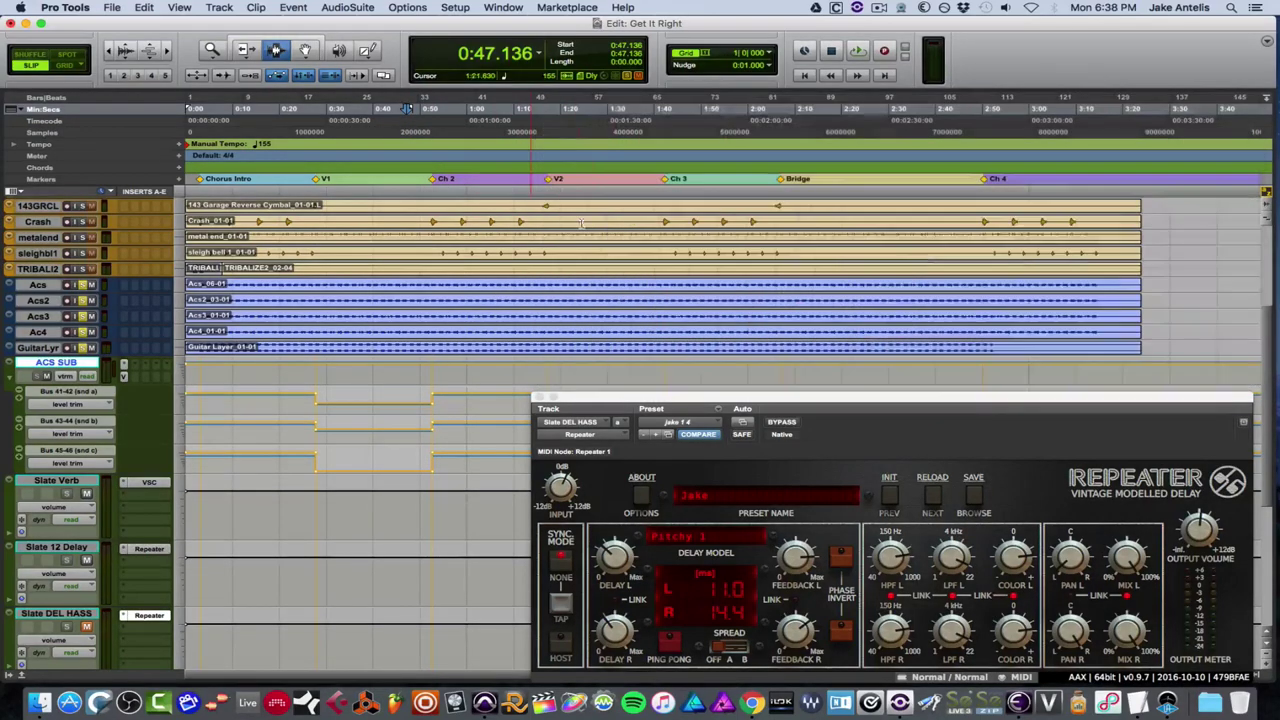
left_click_drag(718, 399, 696, 256)
left_click(692, 395)
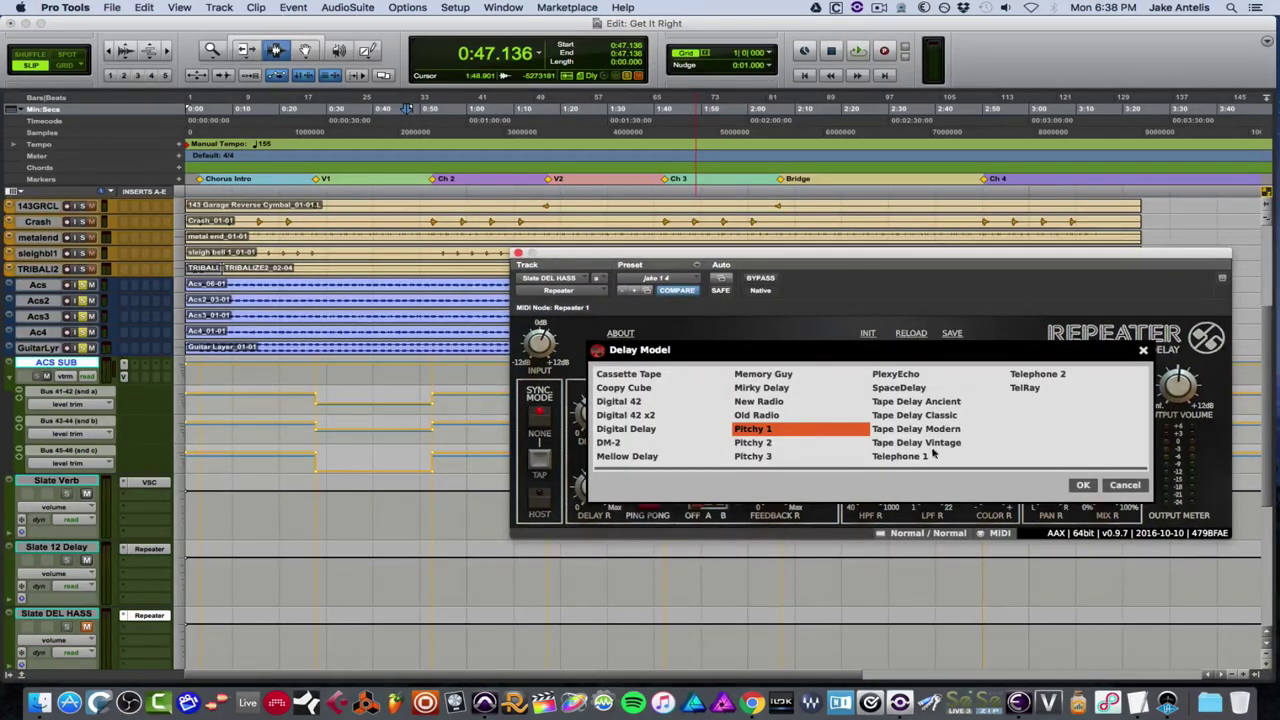
left_click(1083, 485)
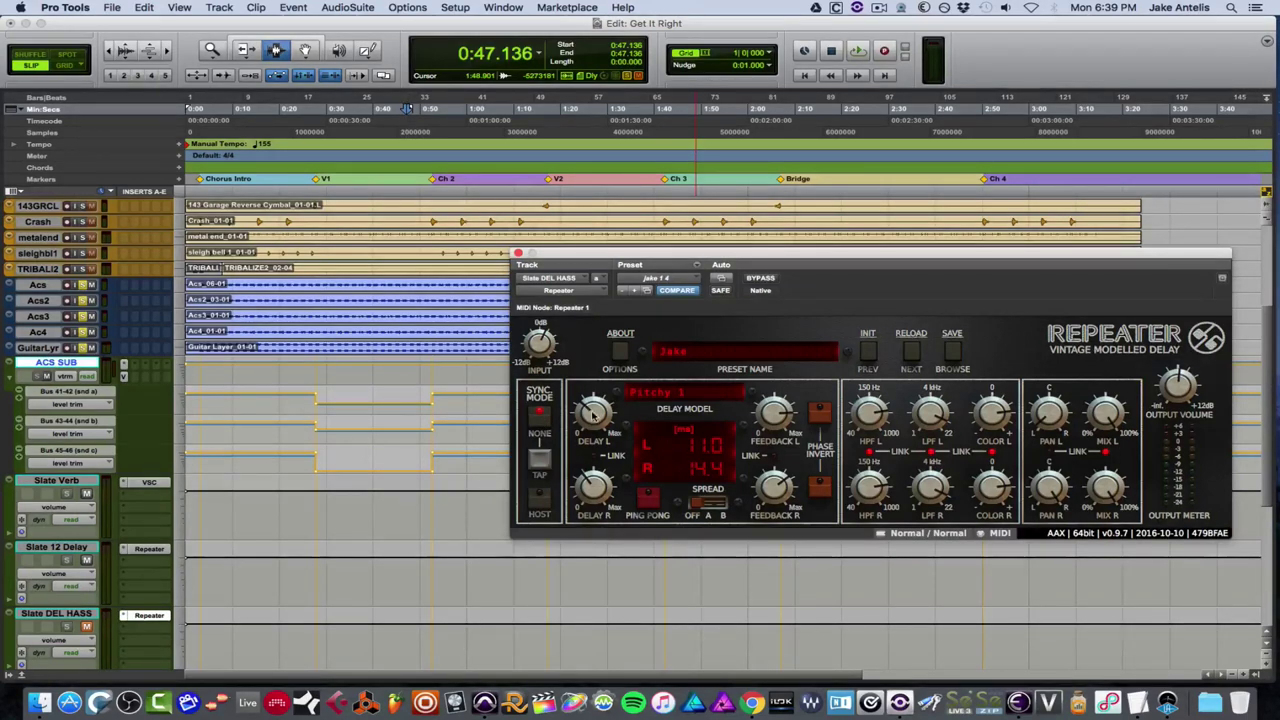
left_click_drag(591, 413, 590, 418)
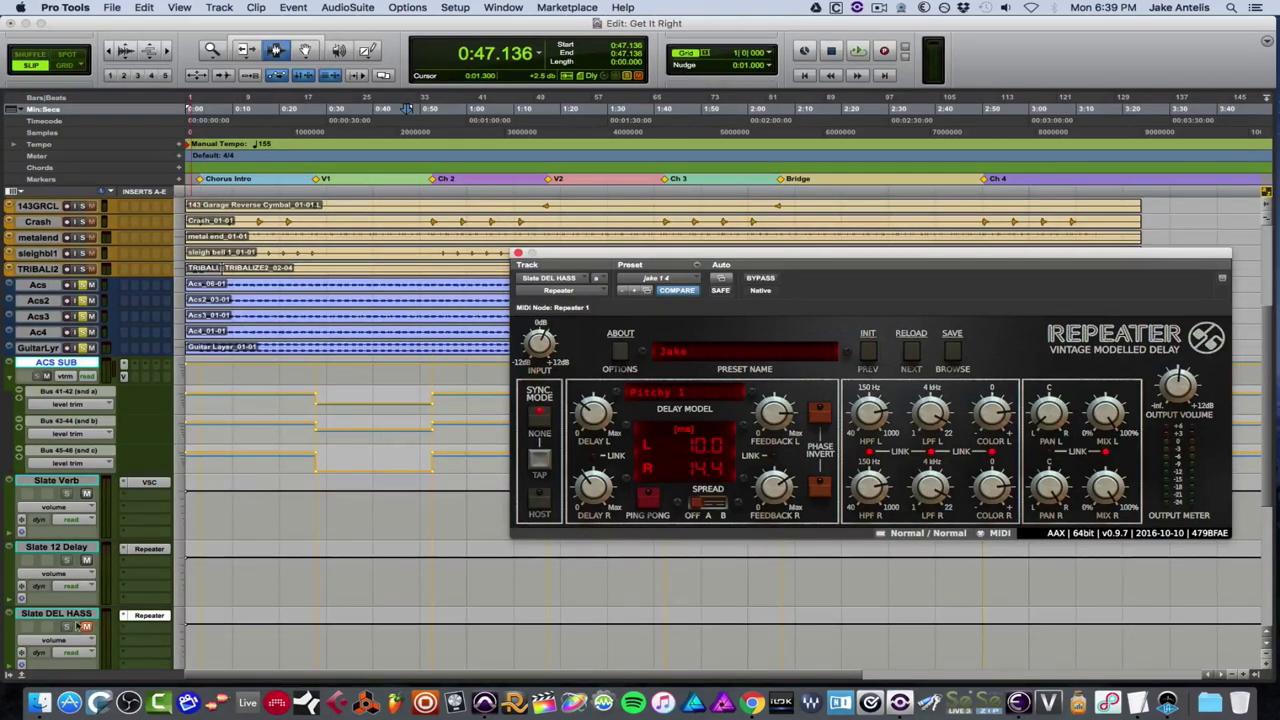
Play back to hear the Haas delay, then select 0:36.246 to 0:51.200 on Bus 45-46
key("space")
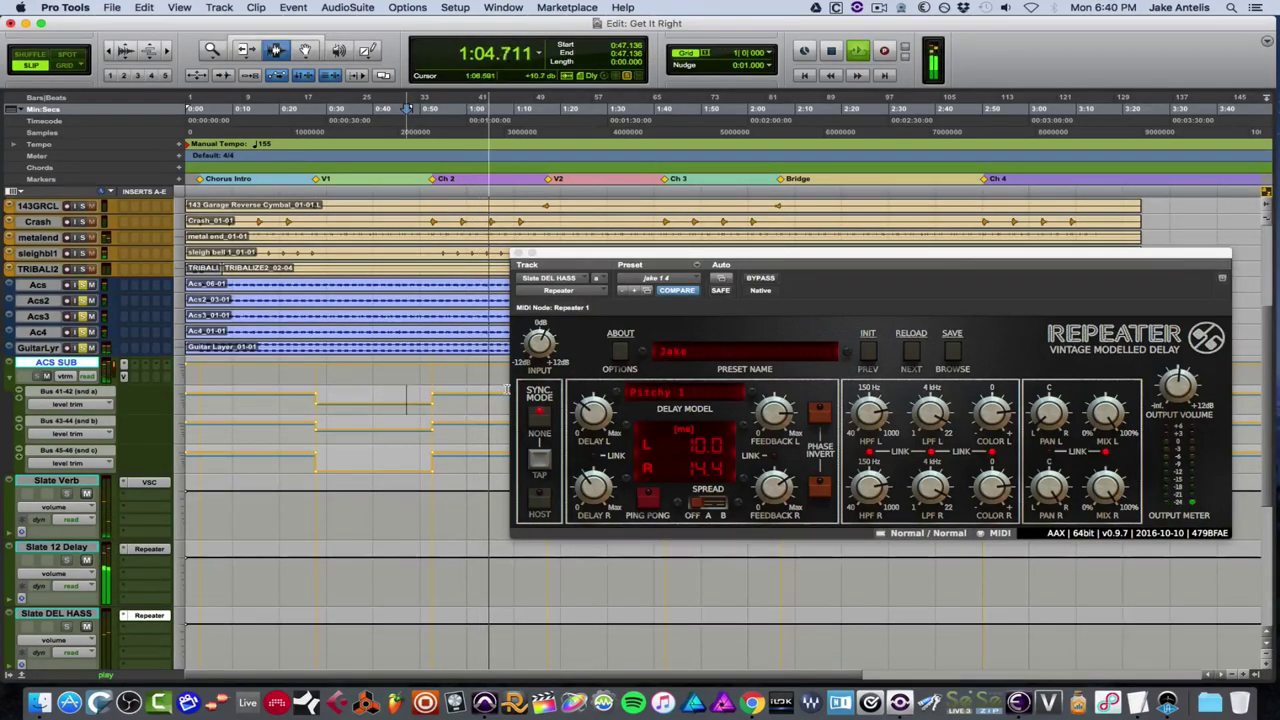
key("space")
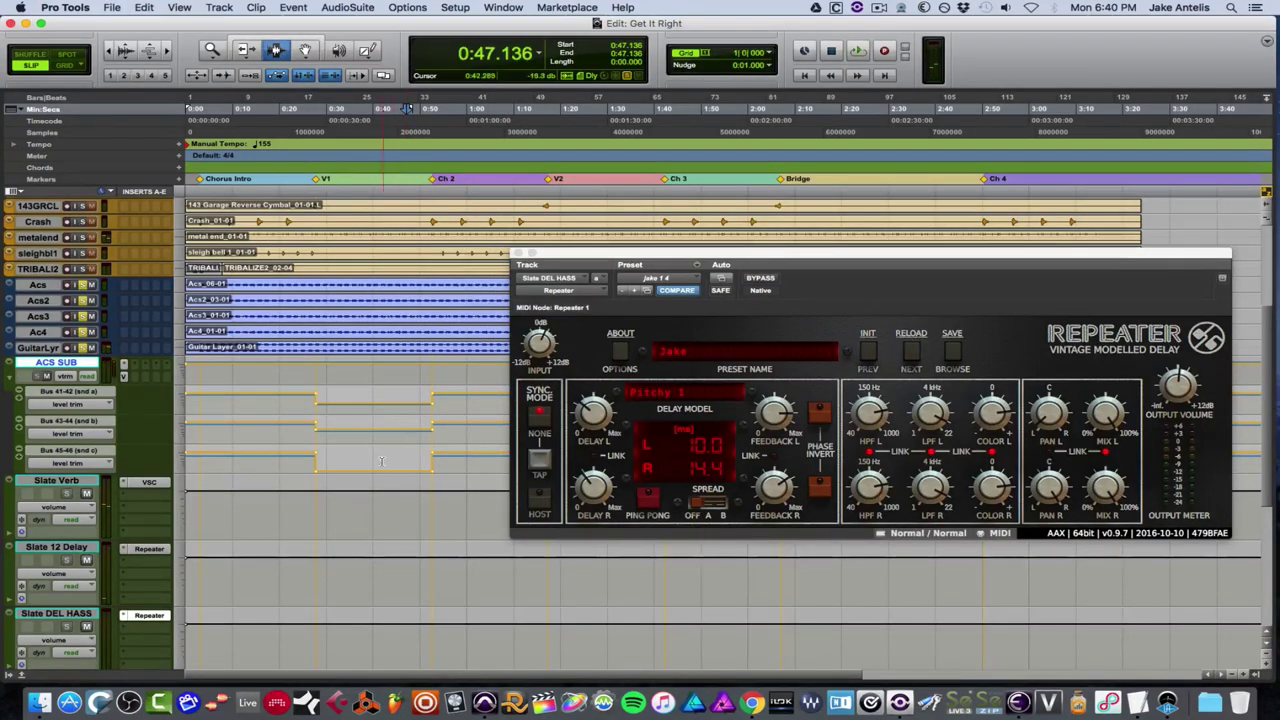
left_click_drag(355, 458, 425, 470)
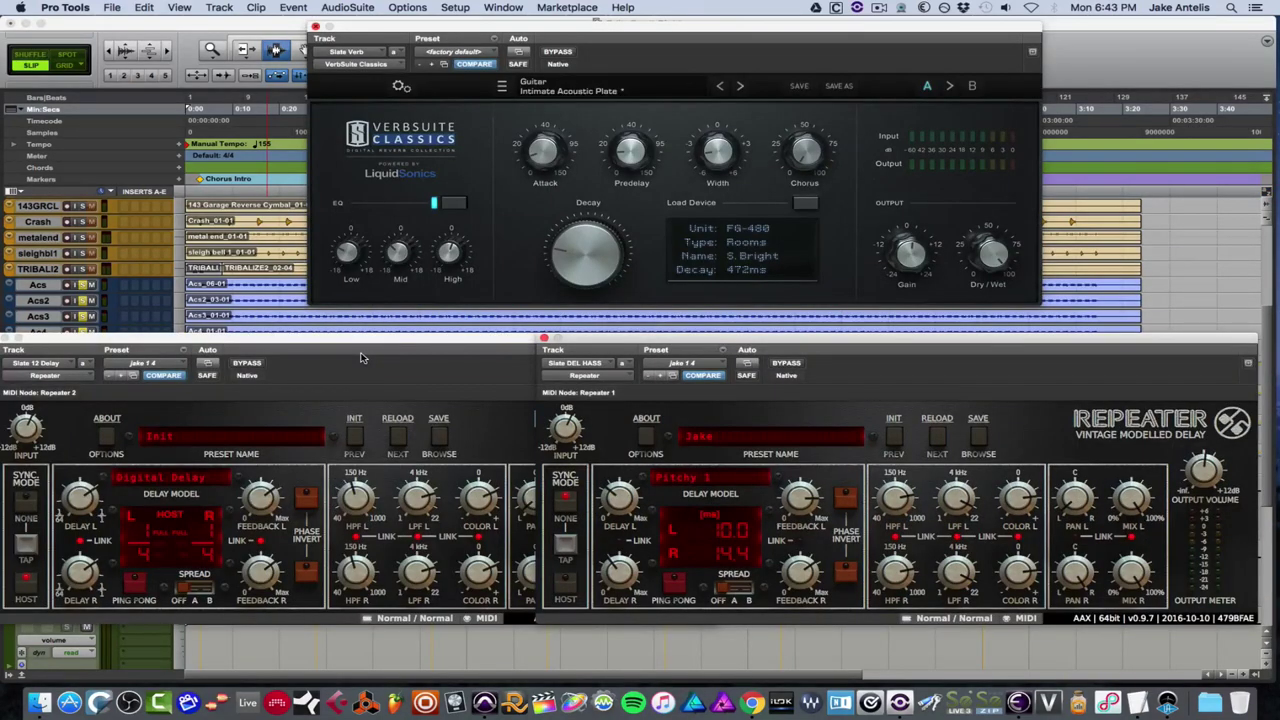
Bring the Slate 12 Delay window forward and play the full mix
left_click(362, 352)
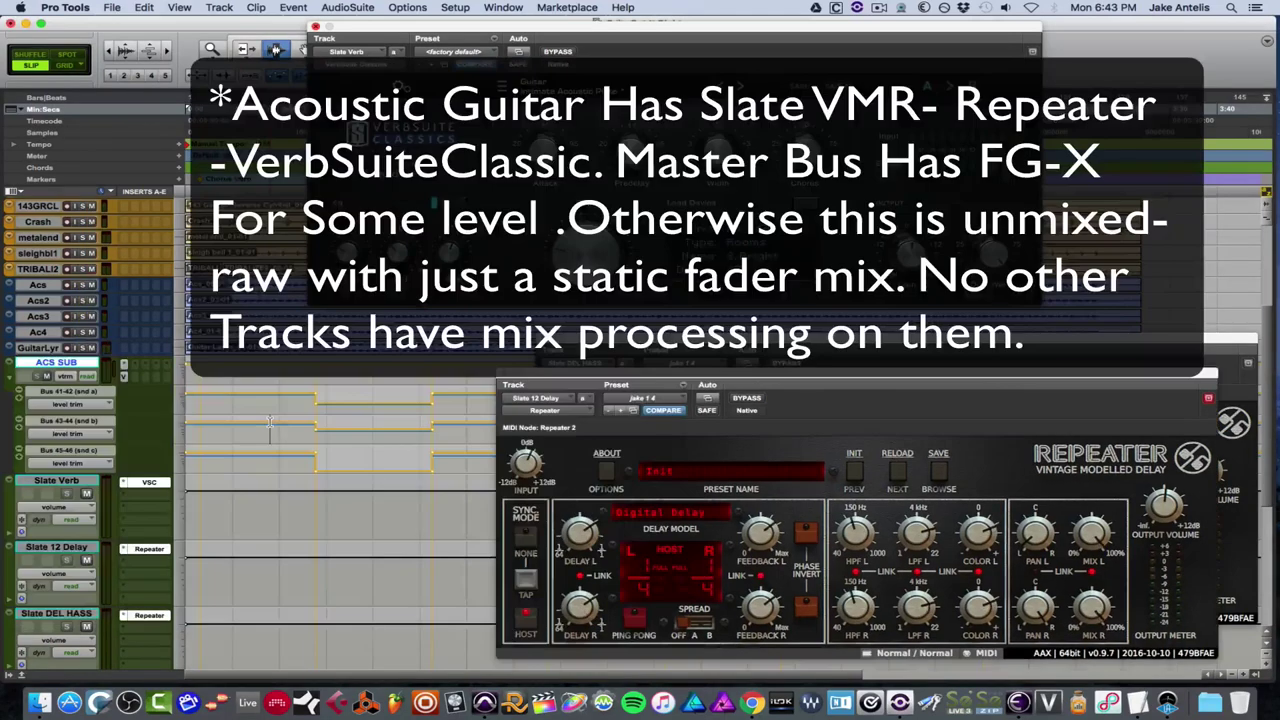
key("space")
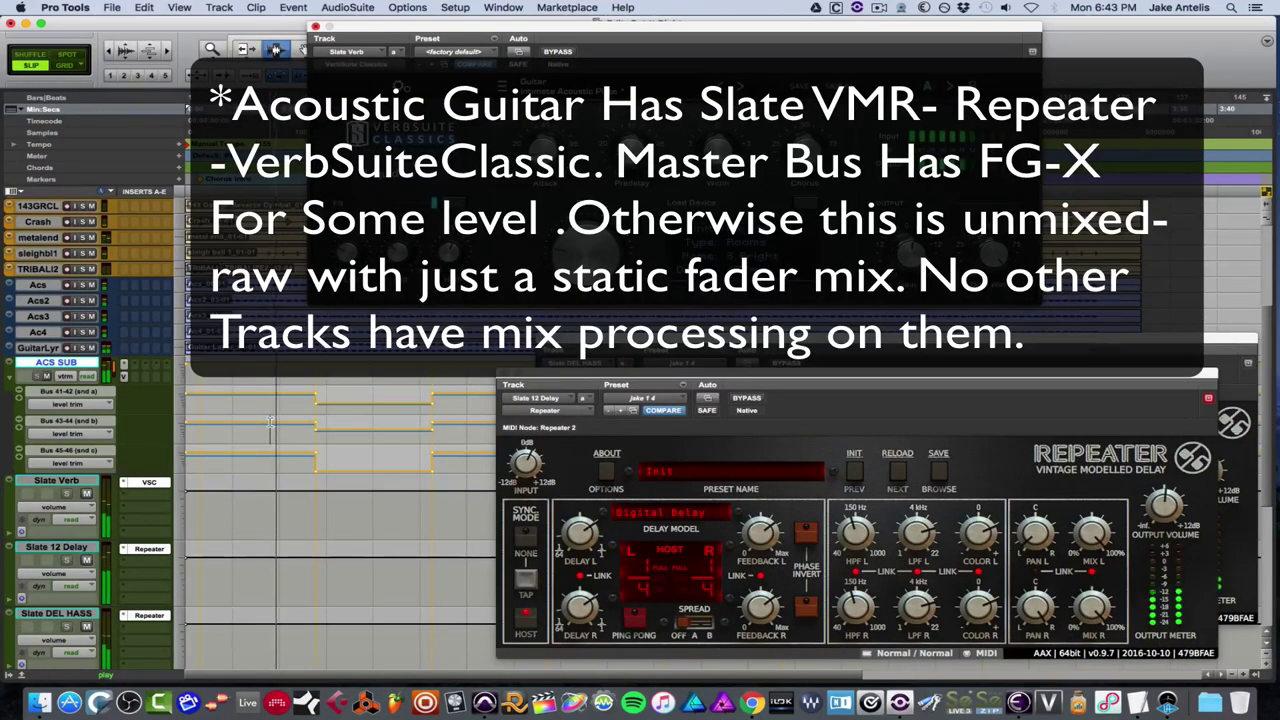